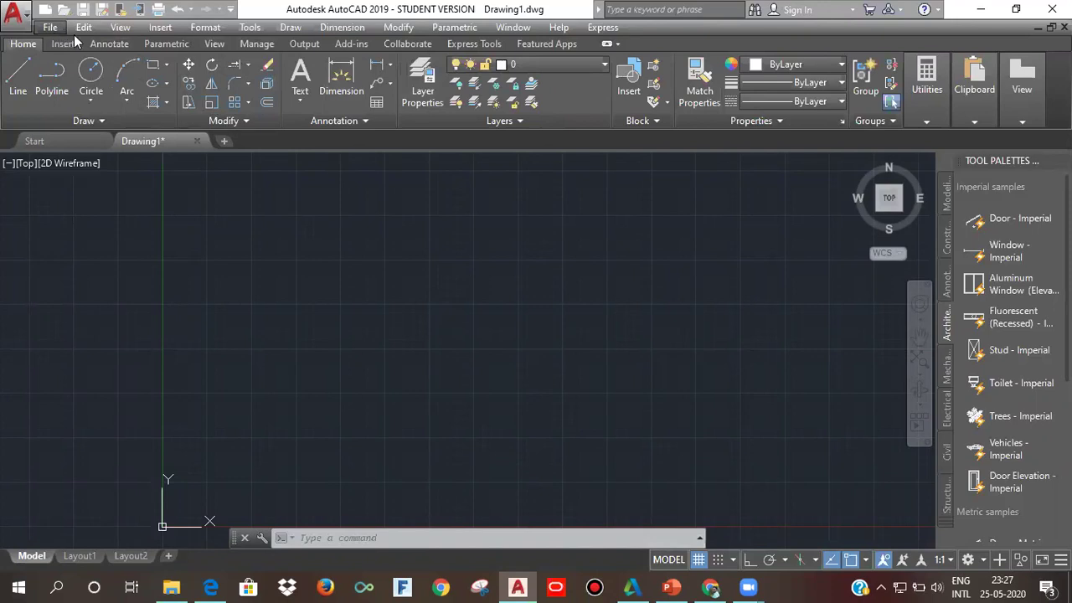
pyautogui.click(384, 29)
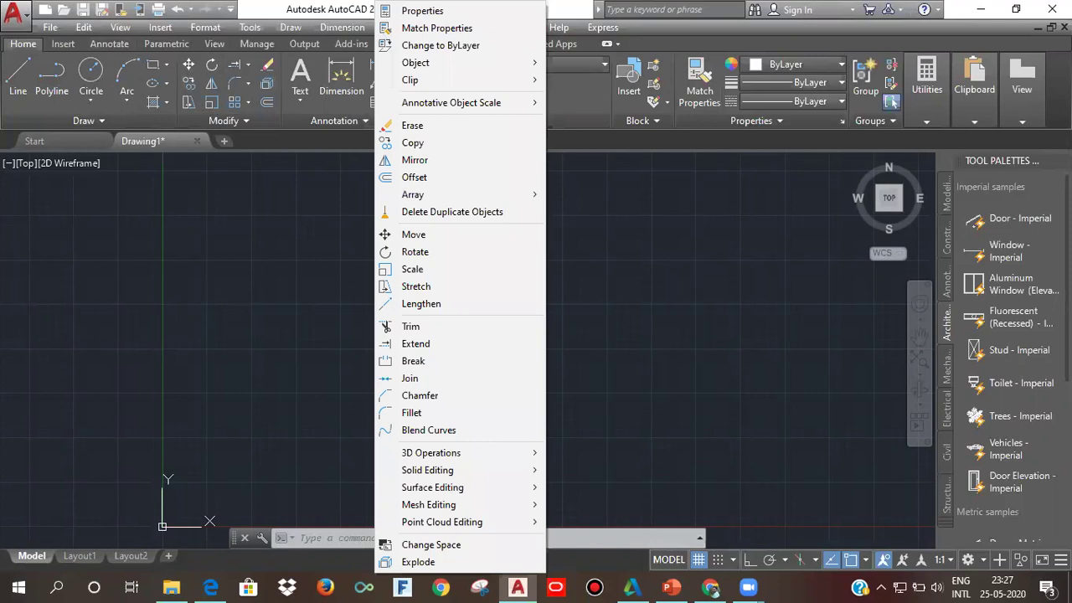
pyautogui.click(232, 299)
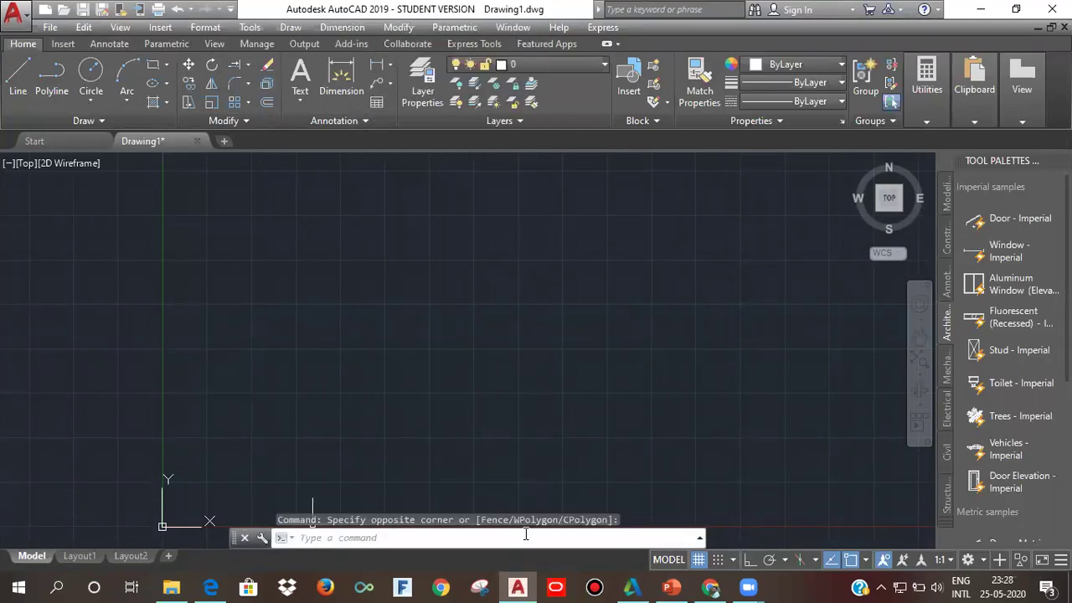
# Draw a small, slightly upright rectangle freehand with the Rectangle tool in the empty drawing area
pyautogui.click(155, 64)
pyautogui.click(374, 203)
pyautogui.click(388, 219)
pyautogui.scroll(6, 375, 212)
pyautogui.moveTo(393, 215); pyautogui.dragTo(408, 304, button='middle')
pyautogui.scroll(2, 408, 291)
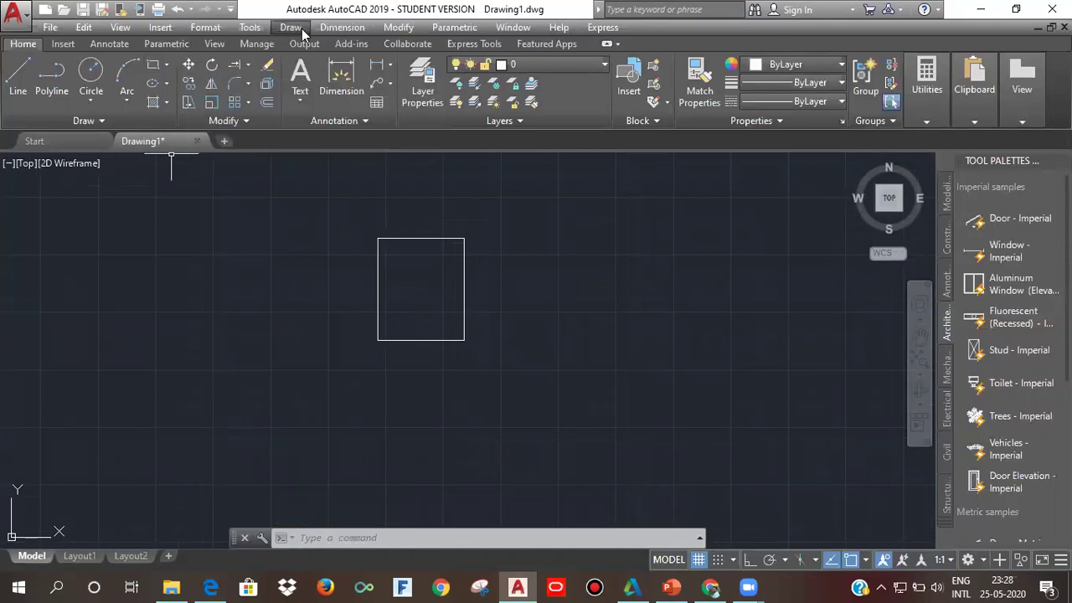
pyautogui.click(399, 28)
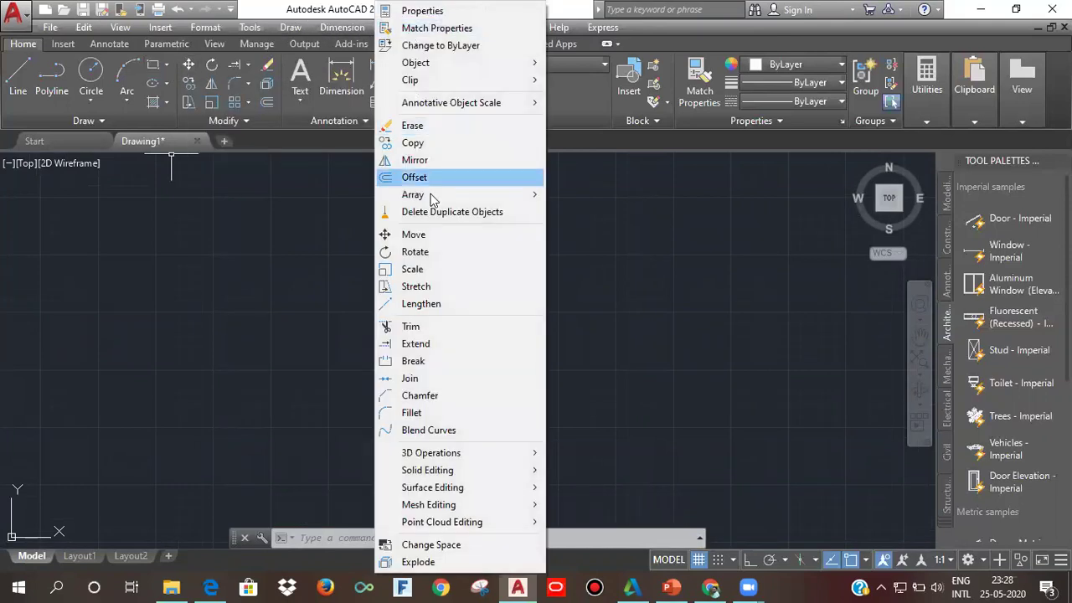
pyautogui.click(249, 299)
pyautogui.click(195, 358)
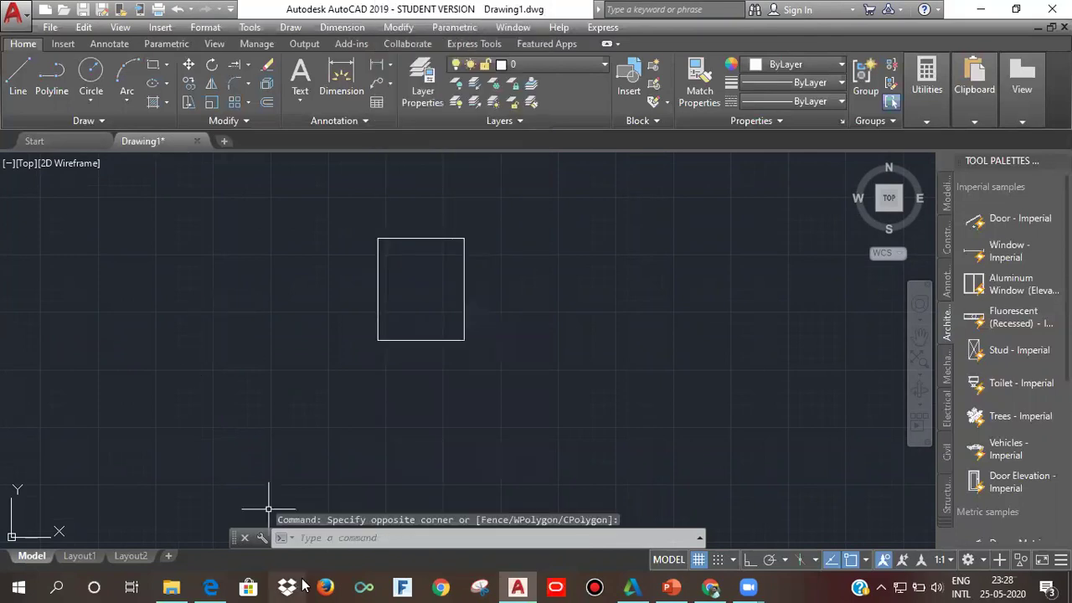
pyautogui.click(334, 530)
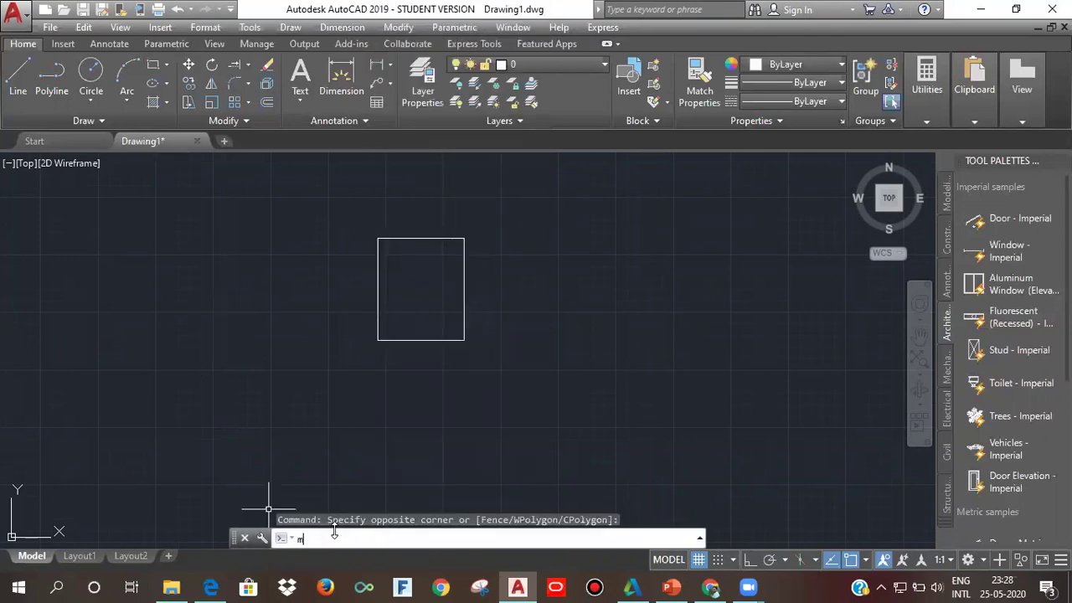
pyautogui.write('m')
pyautogui.press('Return')
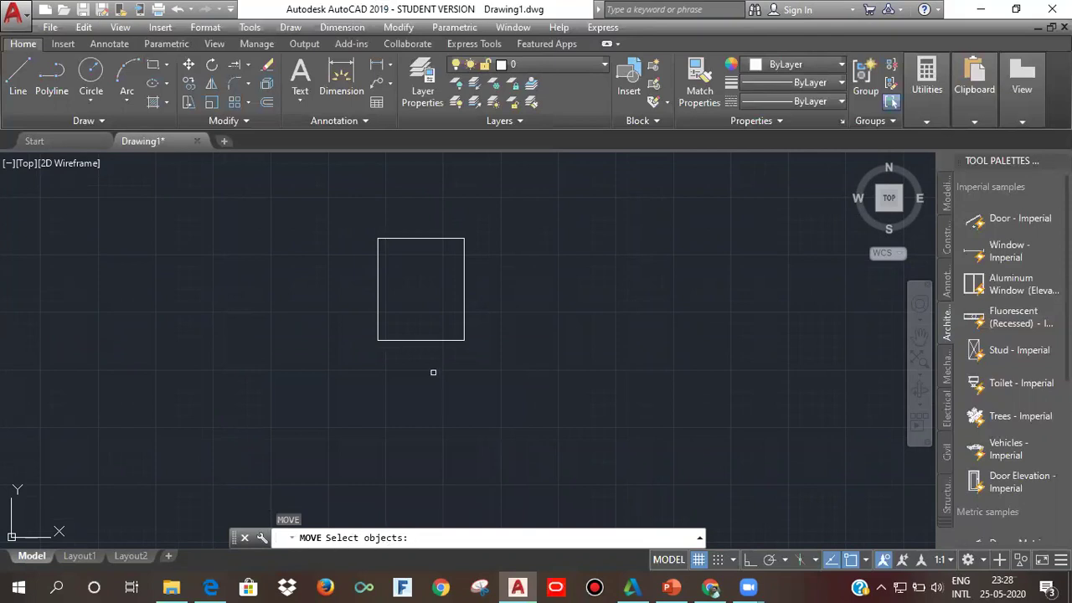
pyautogui.click(435, 340)
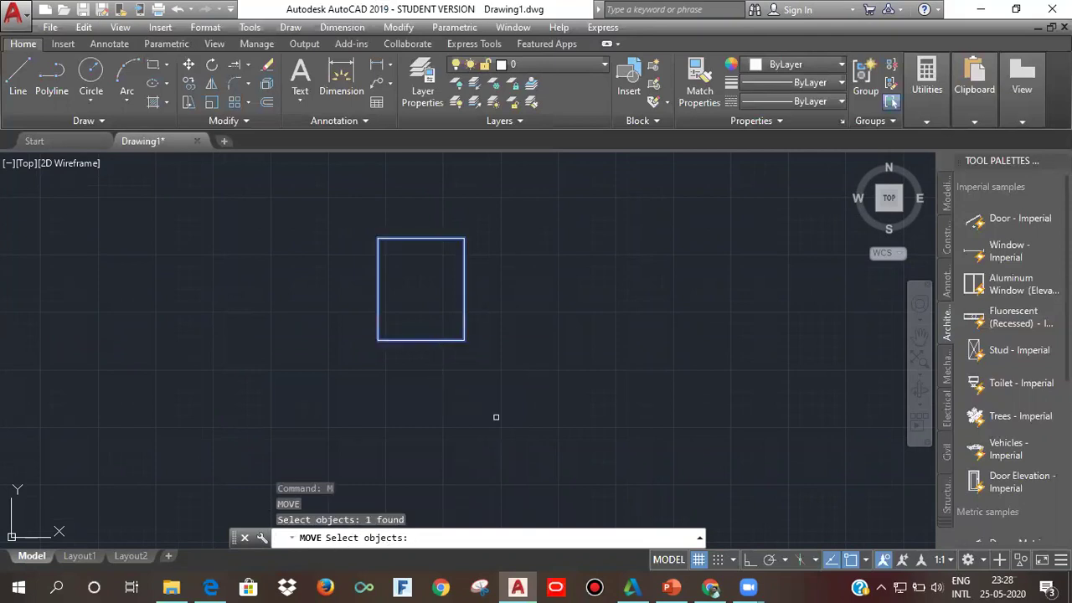
pyautogui.press('Return')
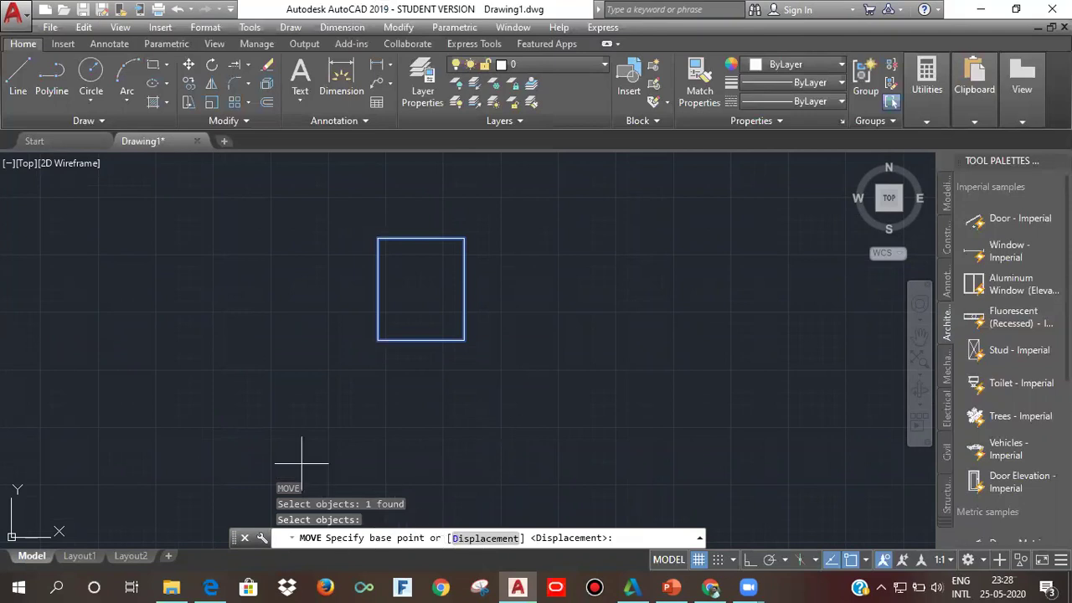
pyautogui.click(378, 340)
pyautogui.press('Escape')
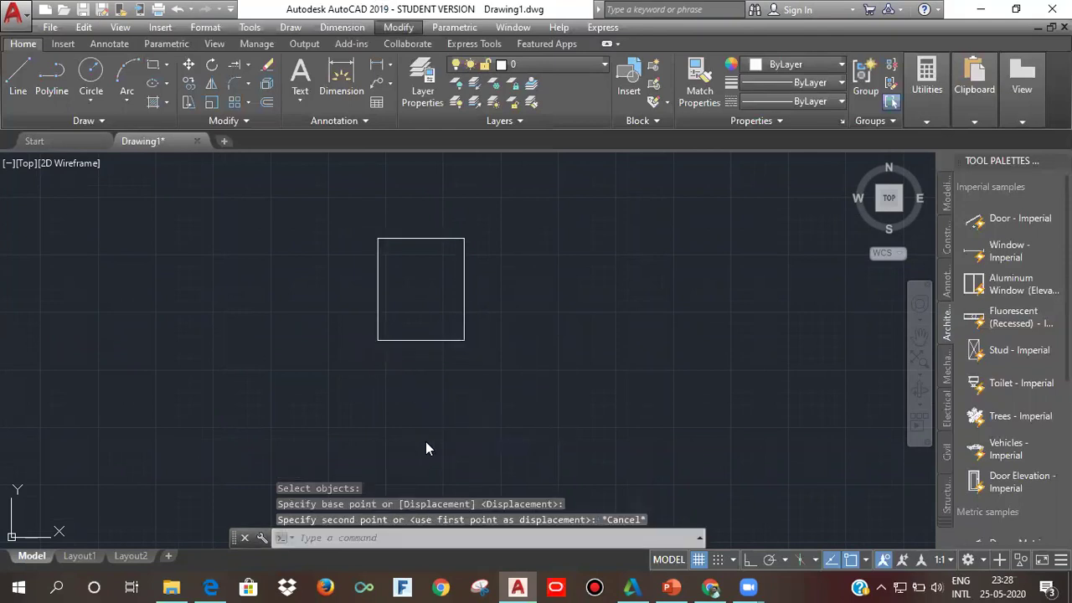
pyautogui.click(365, 540)
pyautogui.write('m')
pyautogui.press('Return')
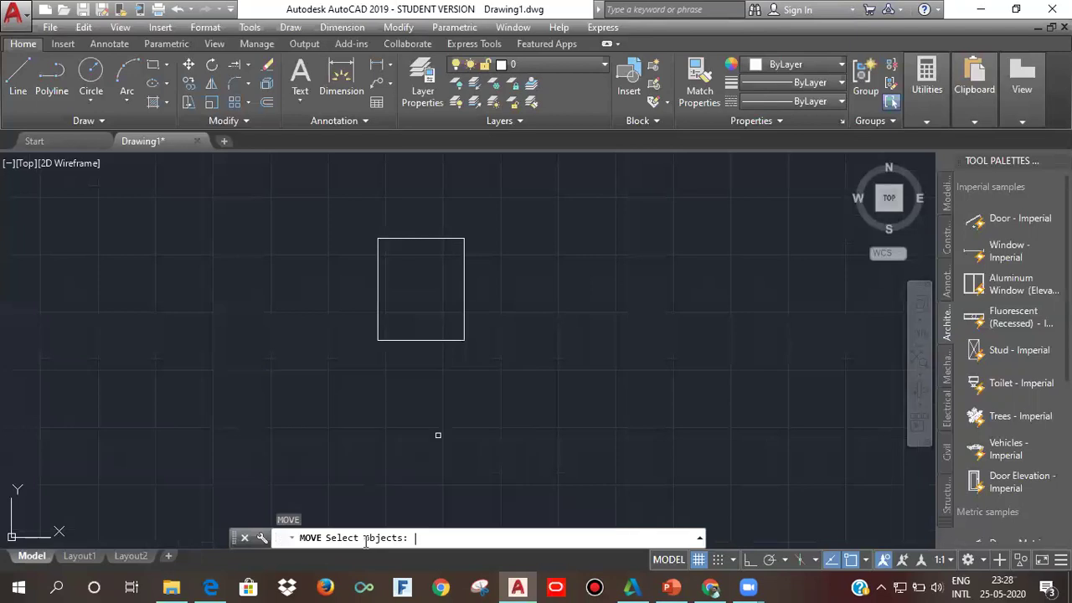
pyautogui.click(430, 341)
pyautogui.press('Return')
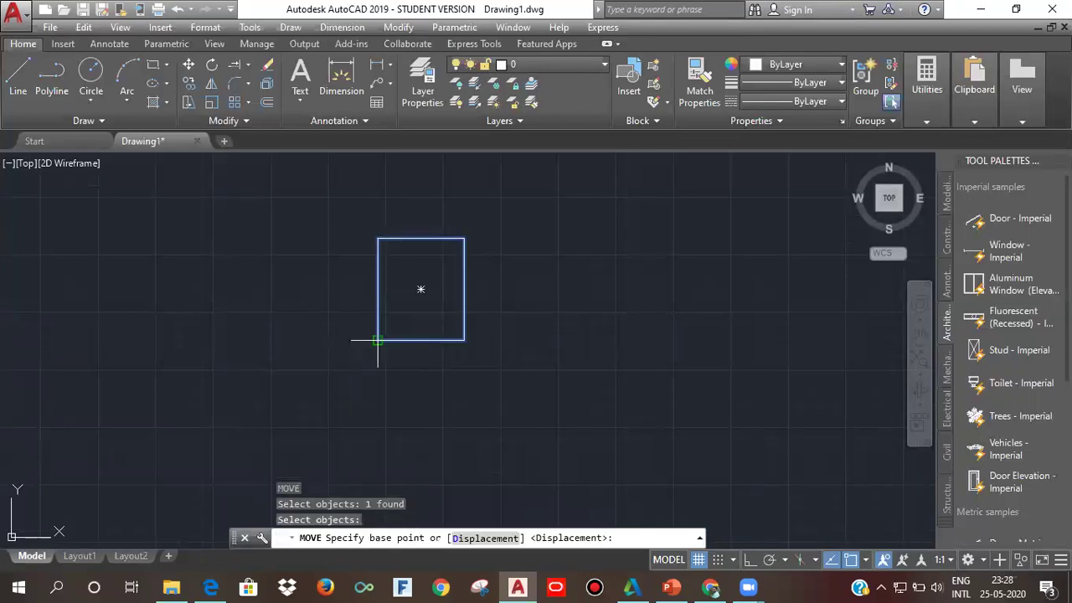
pyautogui.click(381, 343)
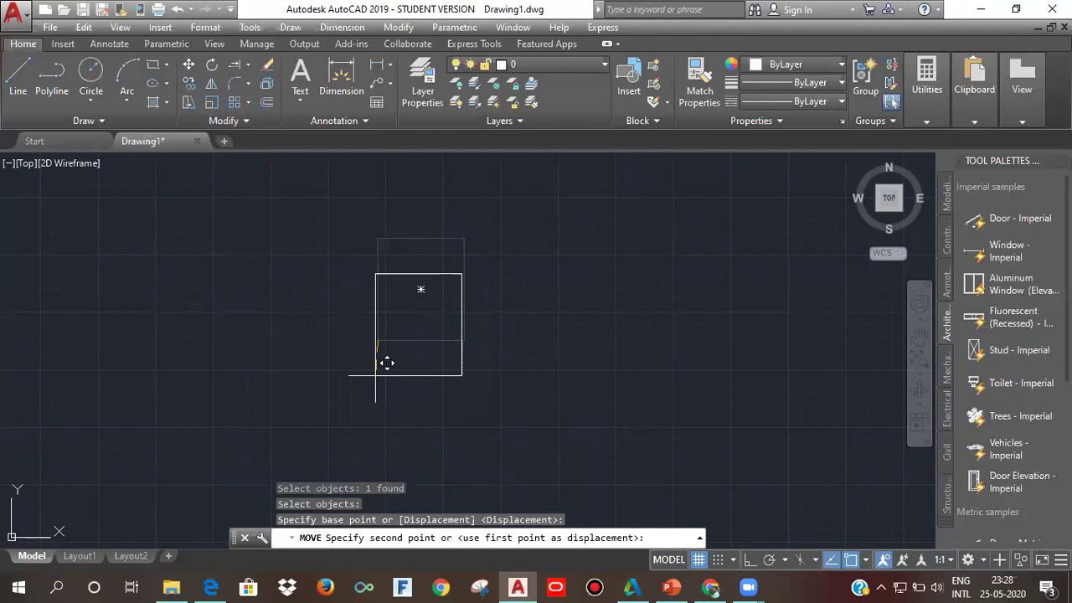
pyautogui.press('Escape')
# Move the rectangle with the Displacement option, accepting the default displacement of 0,0,0
pyautogui.press('Return')
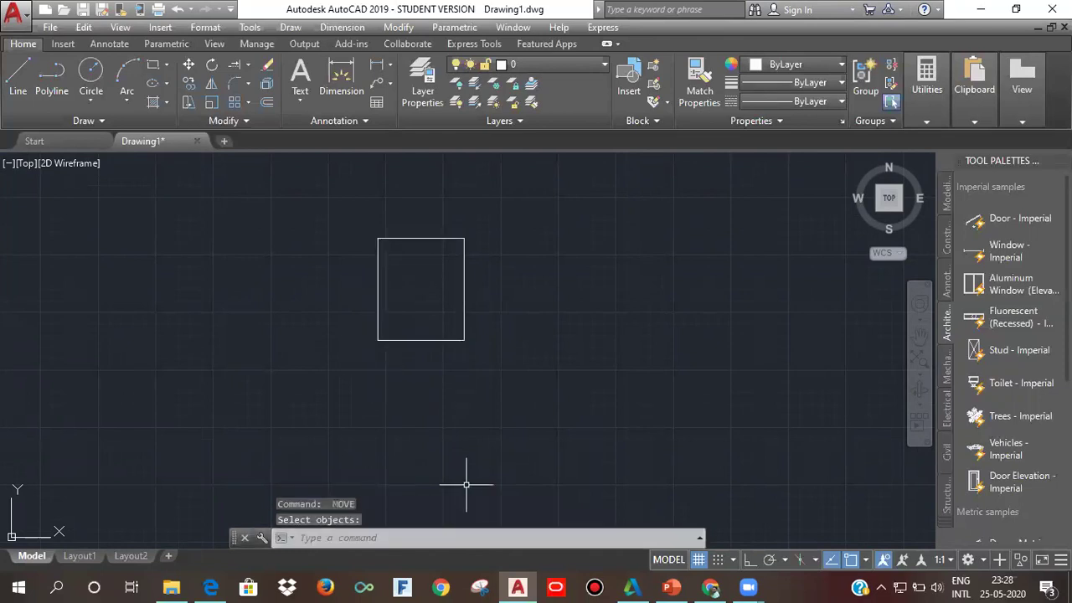
pyautogui.click(428, 343)
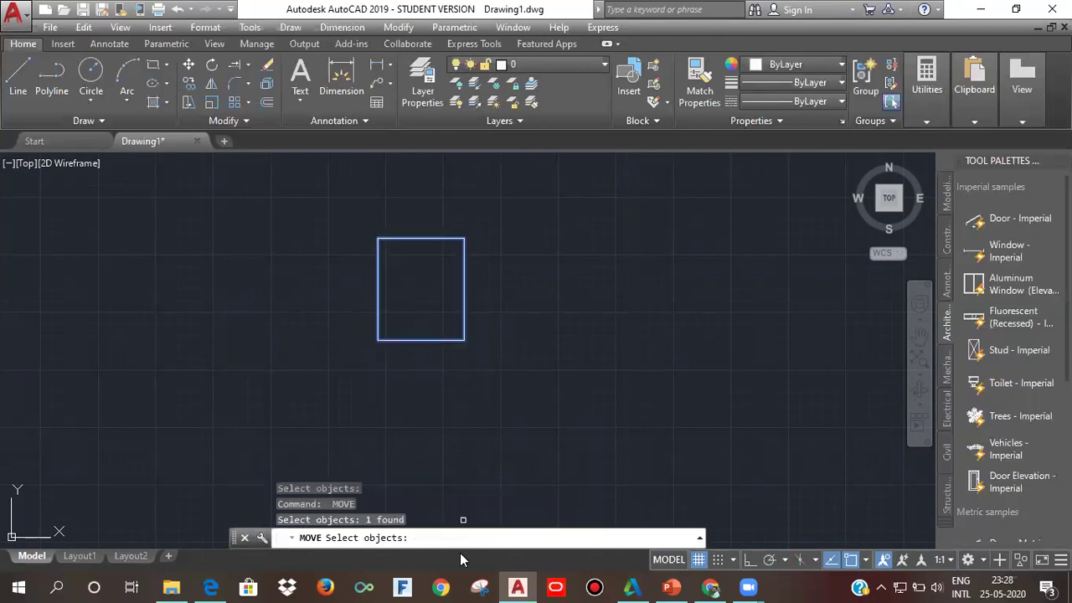
pyautogui.press('Return')
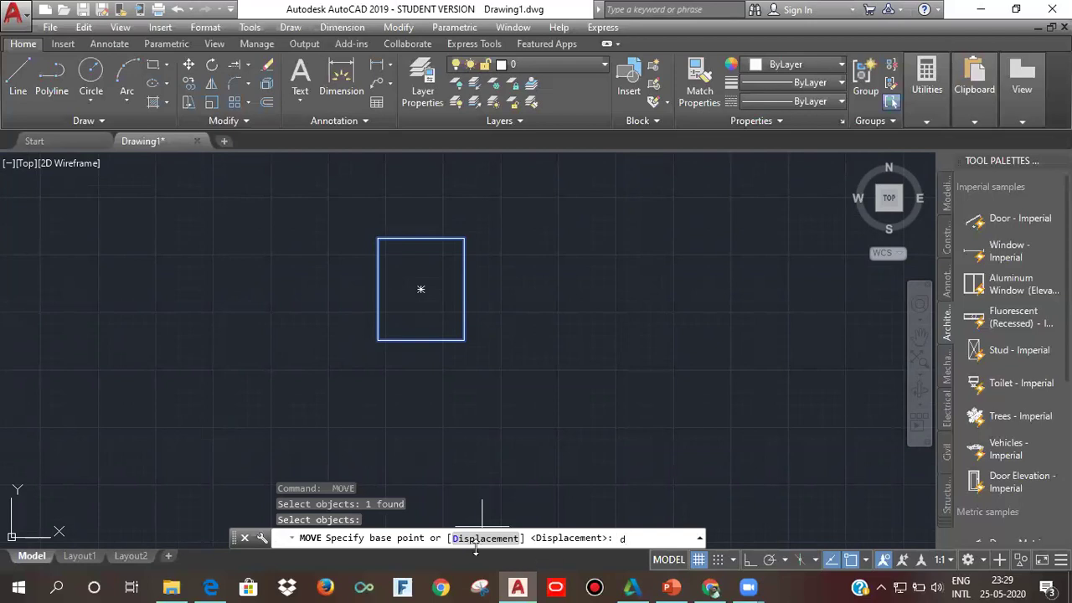
pyautogui.press('Return')
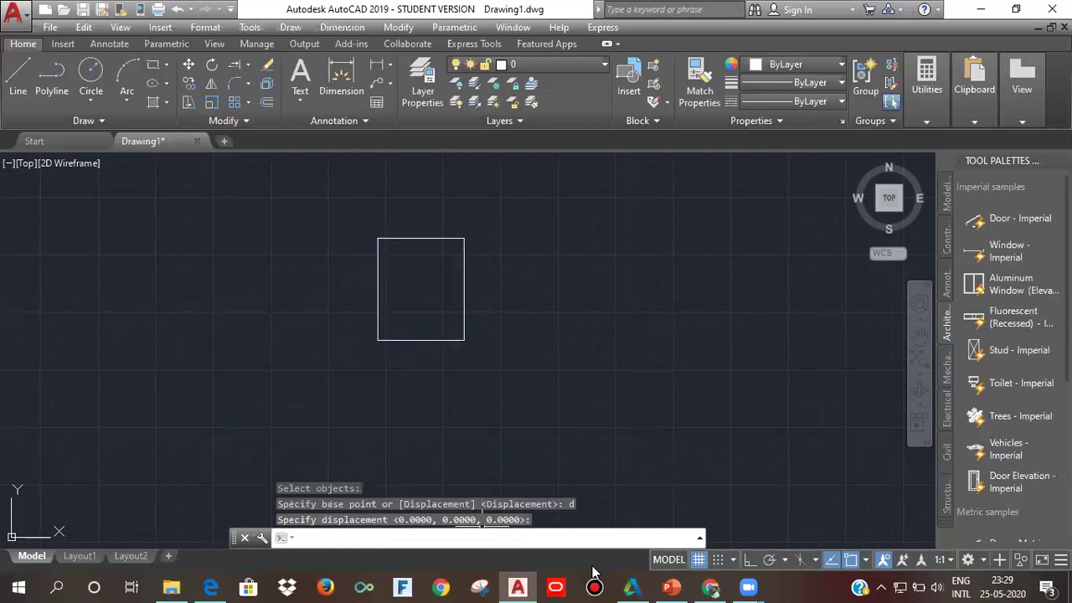
pyautogui.press('Return')
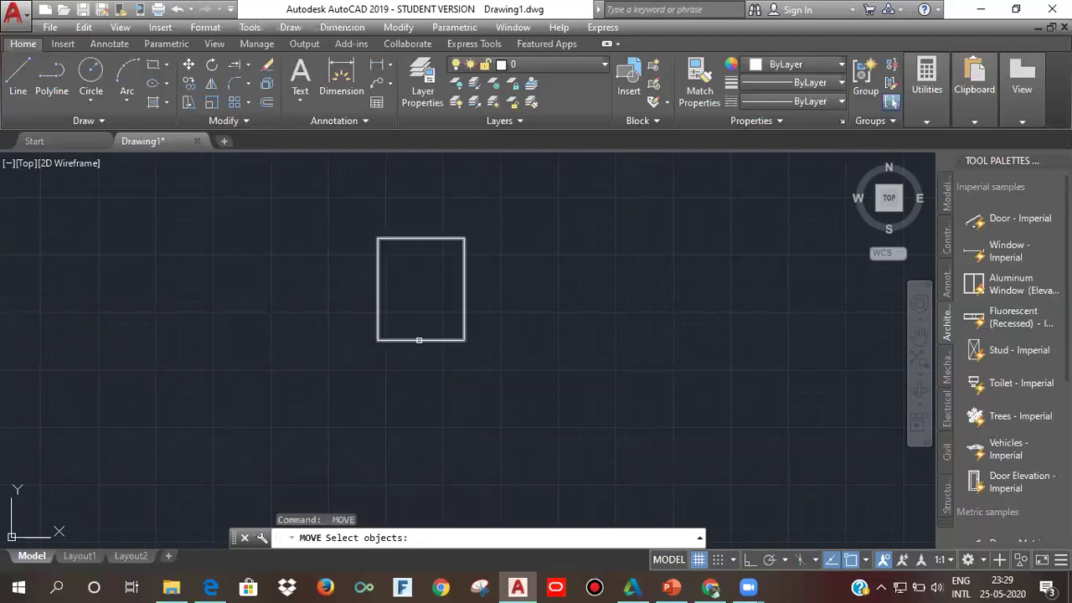
pyautogui.click(420, 340)
pyautogui.press('Return')
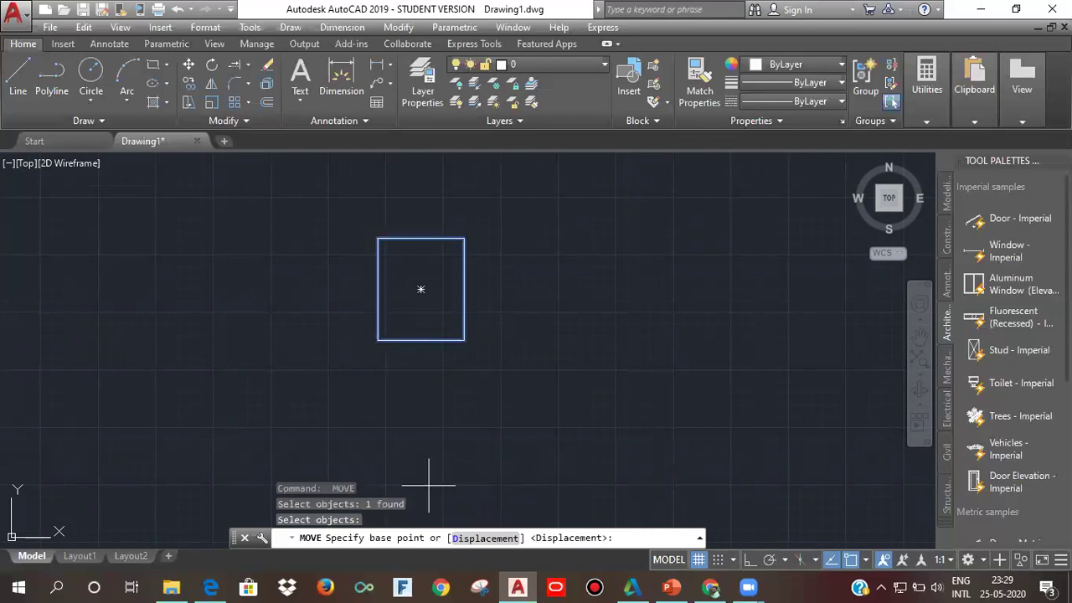
pyautogui.click(484, 538)
pyautogui.scroll(-8, 65, 474)
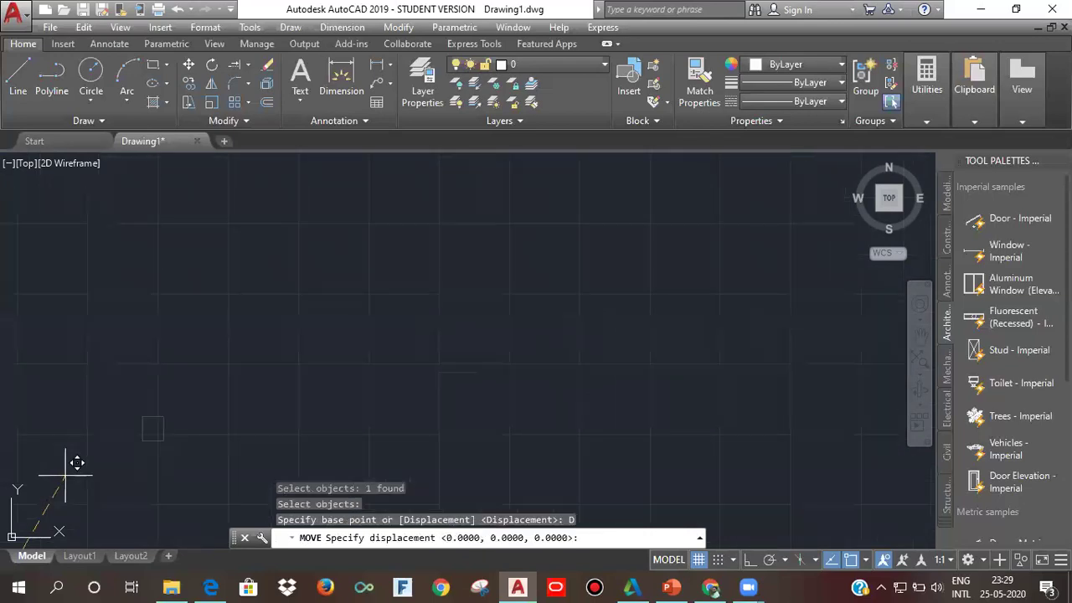
pyautogui.moveTo(107, 435); pyautogui.dragTo(388, 243, button='middle')
pyautogui.scroll(-5, 161, 422)
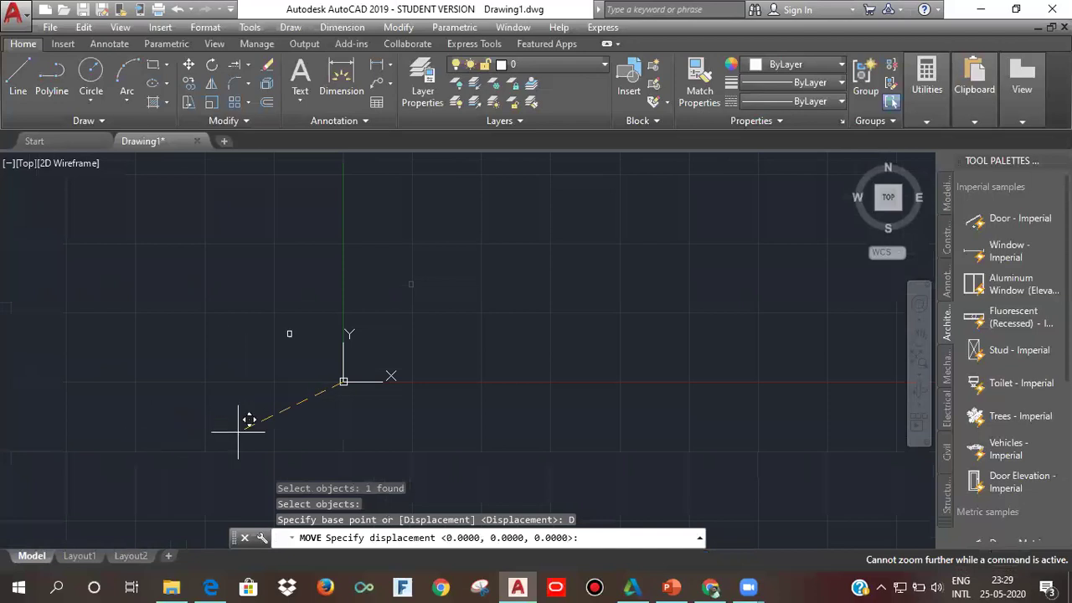
pyautogui.moveTo(416, 343); pyautogui.dragTo(390, 366, button='middle')
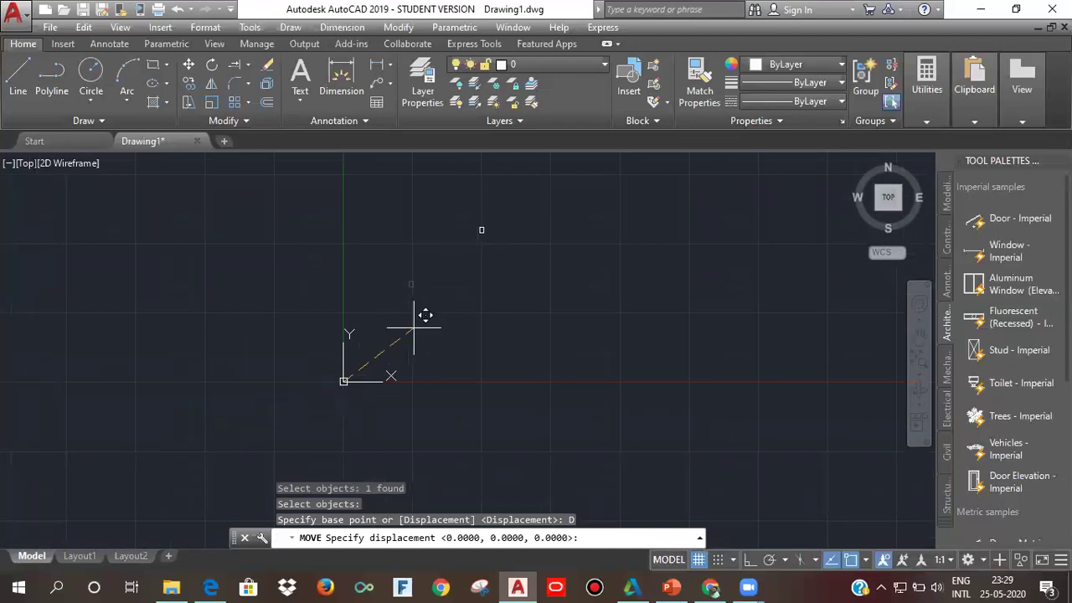
pyautogui.press('Escape')
# Move the rectangle by its lower-left corner to a free spot farther right and slightly higher
pyautogui.scroll(6, 376, 277)
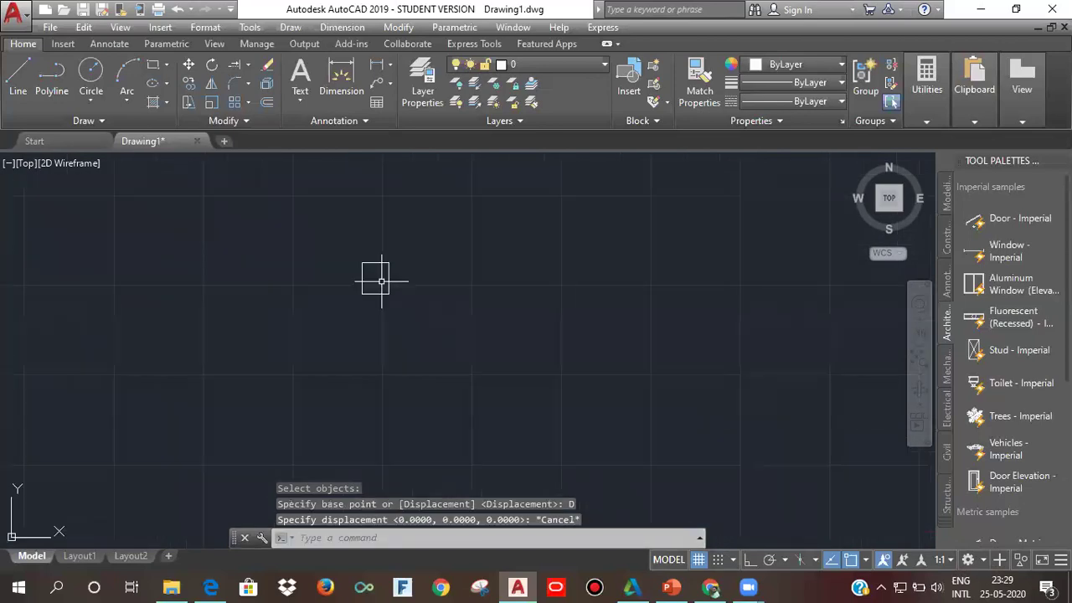
pyautogui.moveTo(393, 289); pyautogui.dragTo(378, 350, button='middle')
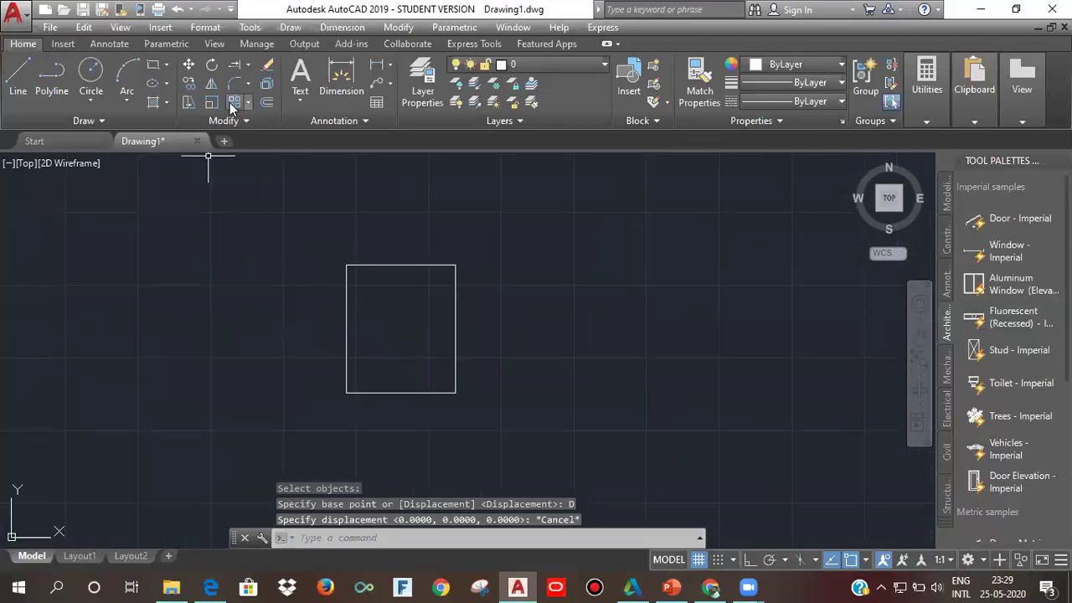
pyautogui.click(189, 65)
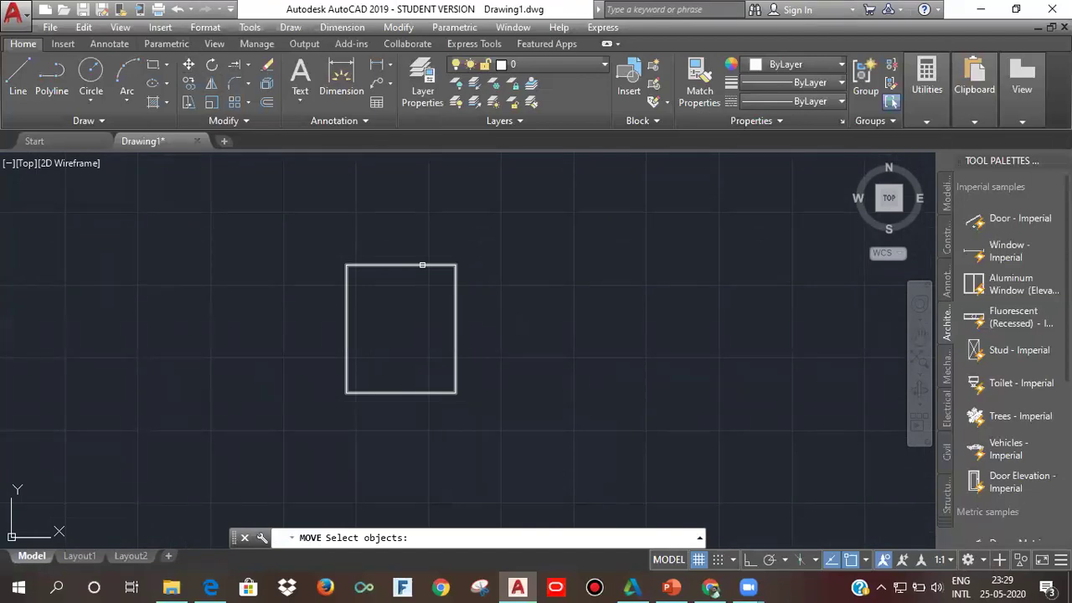
pyautogui.click(421, 265)
pyautogui.press('Return')
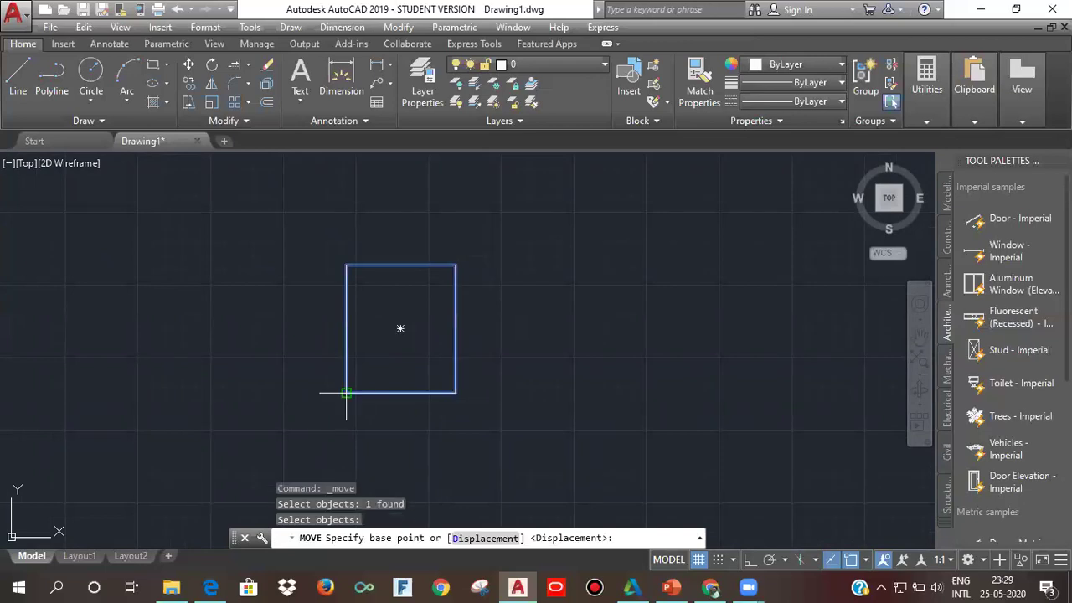
pyautogui.click(345, 393)
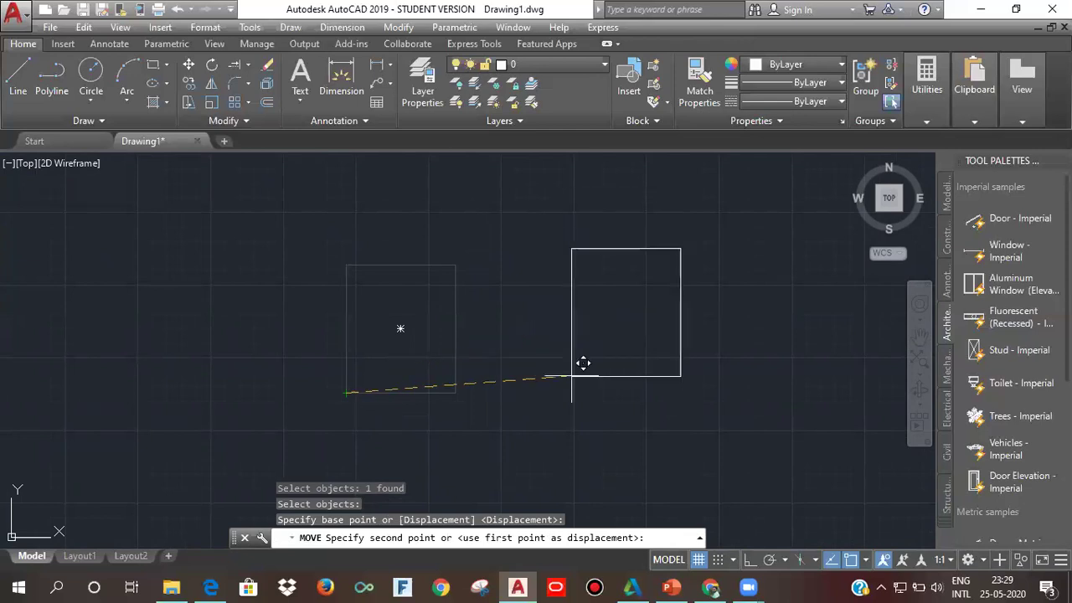
pyautogui.click(589, 326)
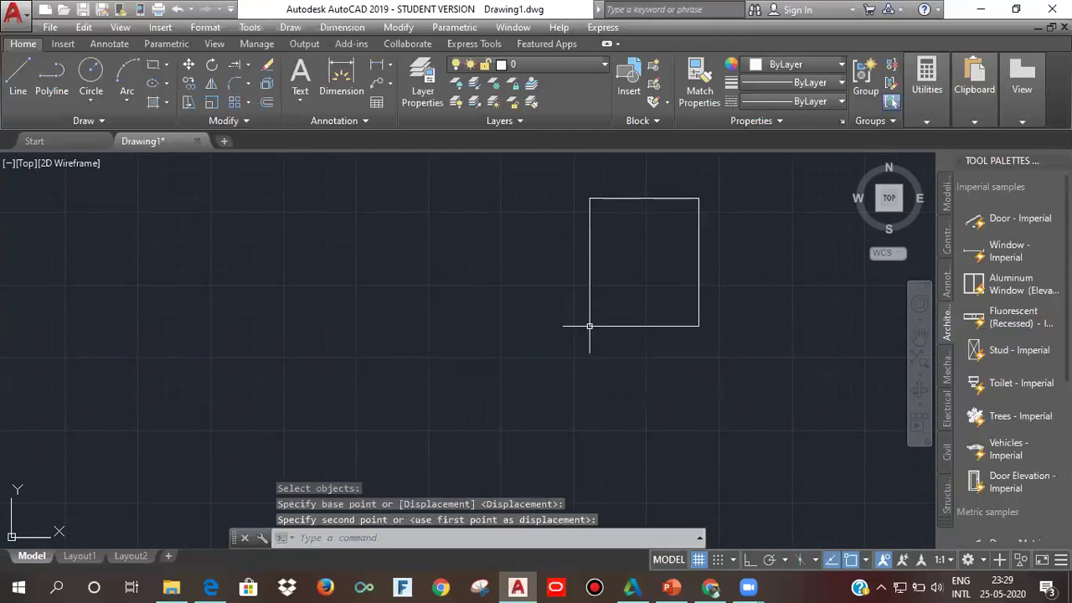
# Move the rectangle 100 units diagonally down to the right, using its lower-left corner as base point
pyautogui.moveTo(605, 382); pyautogui.dragTo(564, 411, button='middle')
pyautogui.press('Return')
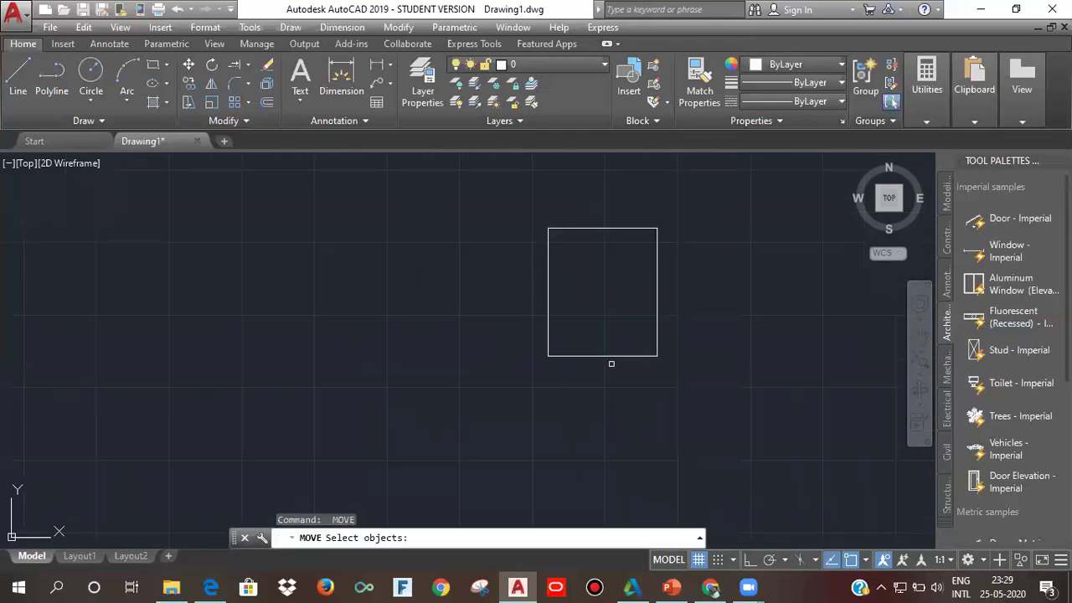
pyautogui.click(612, 355)
pyautogui.press('Return')
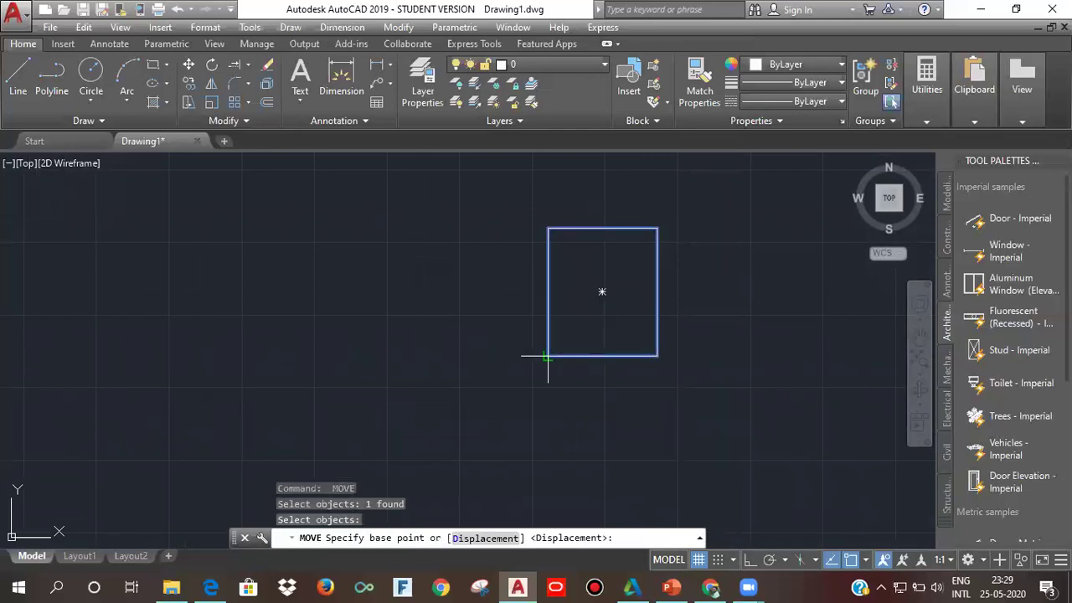
pyautogui.click(548, 356)
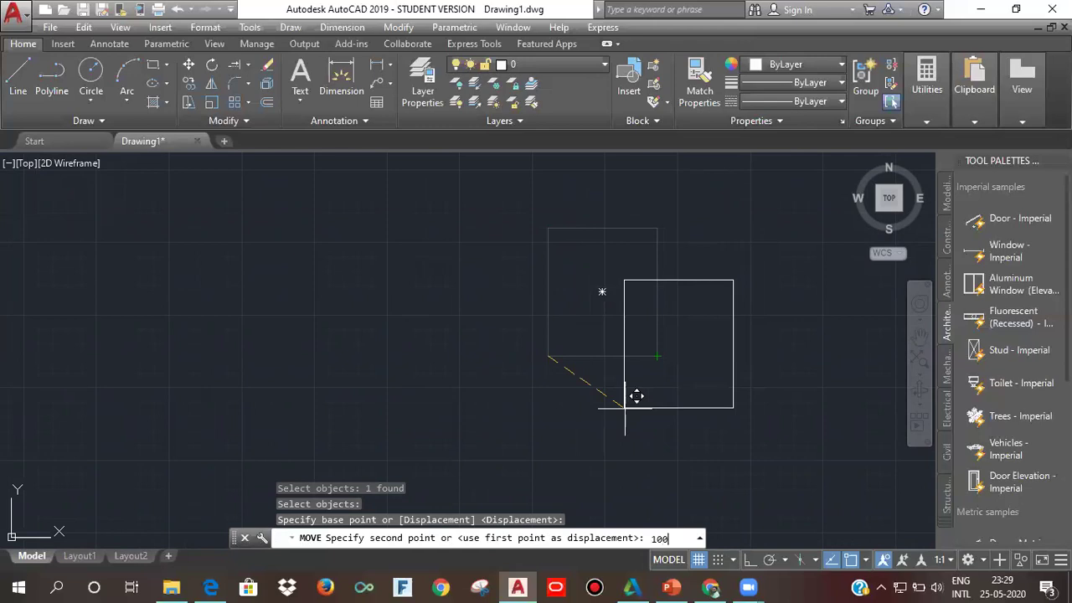
pyautogui.press('Return')
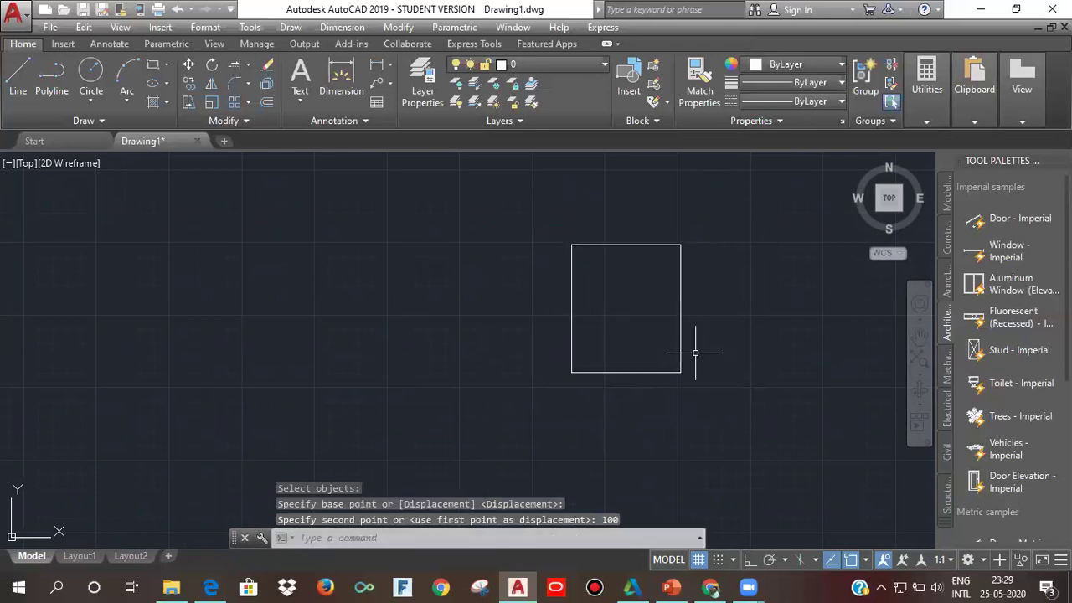
# Rotate the rectangle 78 degrees about its lower-left corner, and undo the rotation
pyautogui.moveTo(645, 343); pyautogui.dragTo(548, 369, button='middle')
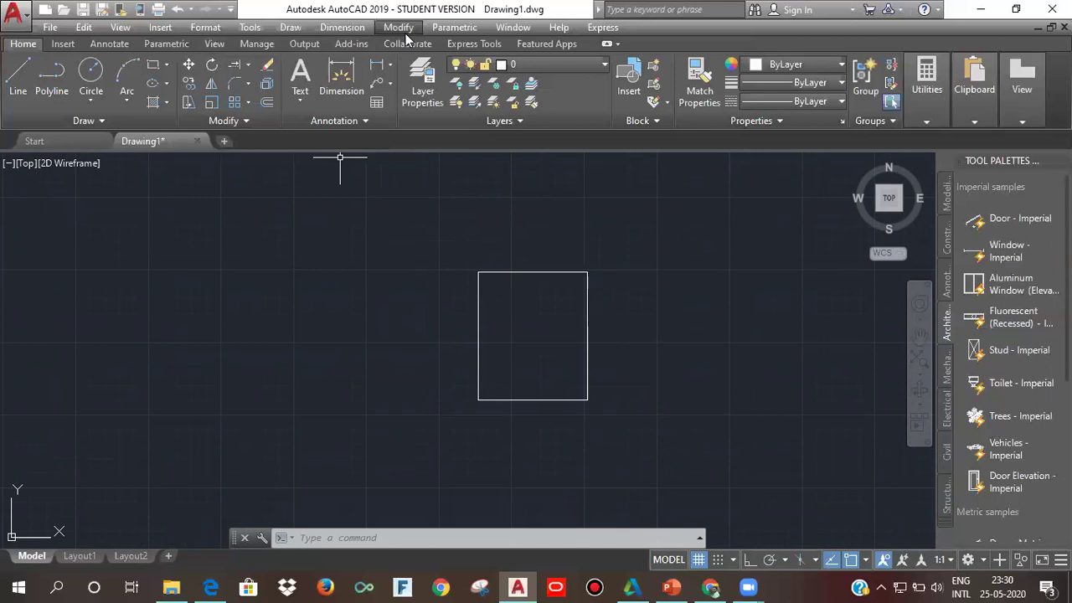
pyautogui.click(362, 540)
pyautogui.write('ro')
pyautogui.press('Return')
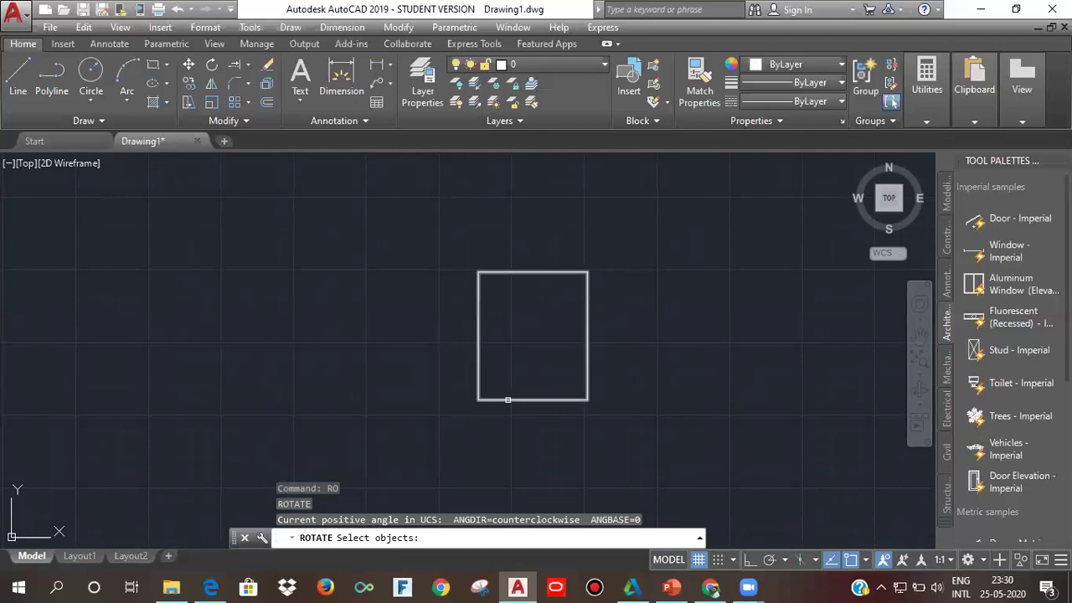
pyautogui.click(508, 399)
pyautogui.press('Return')
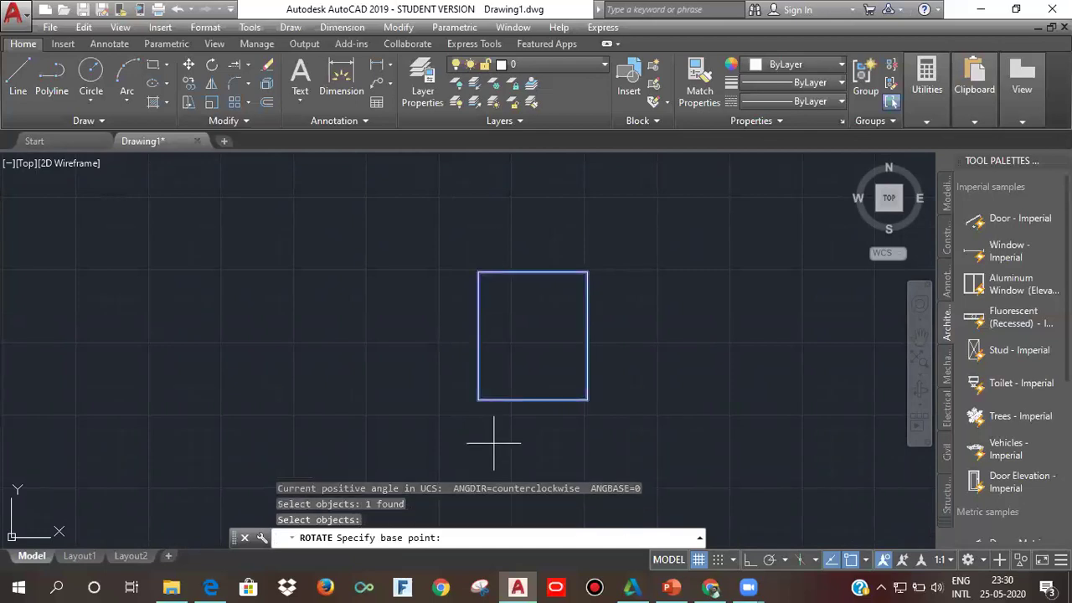
pyautogui.click(478, 400)
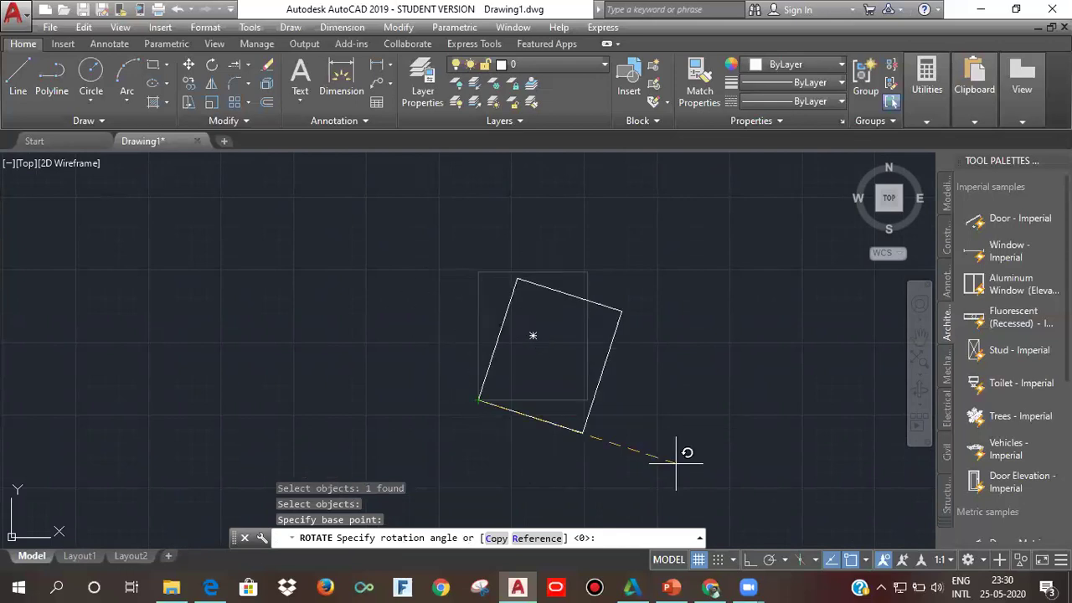
pyautogui.write('78')
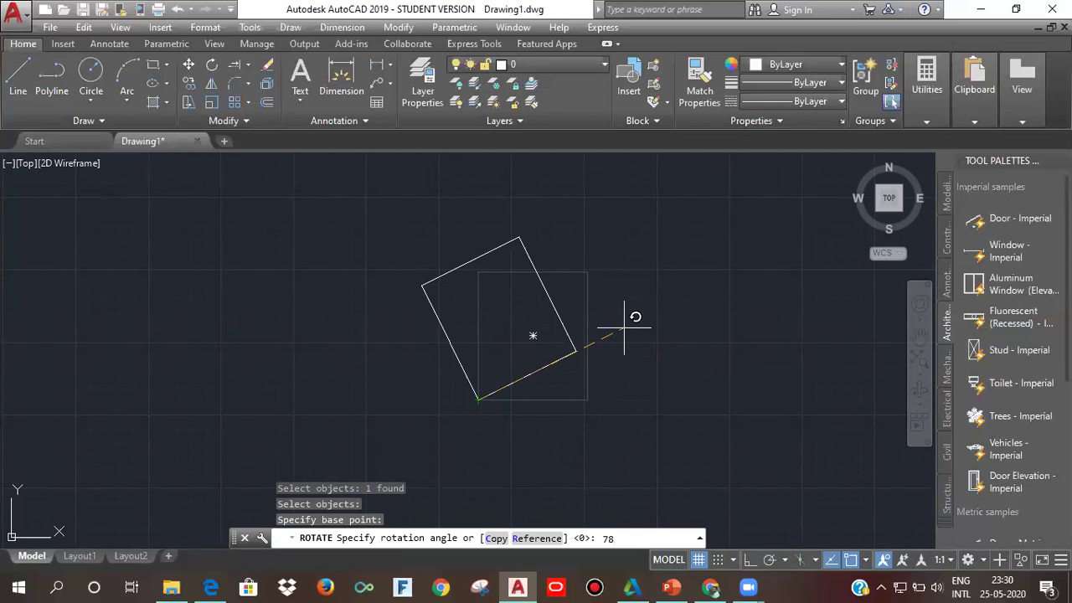
pyautogui.press('Return')
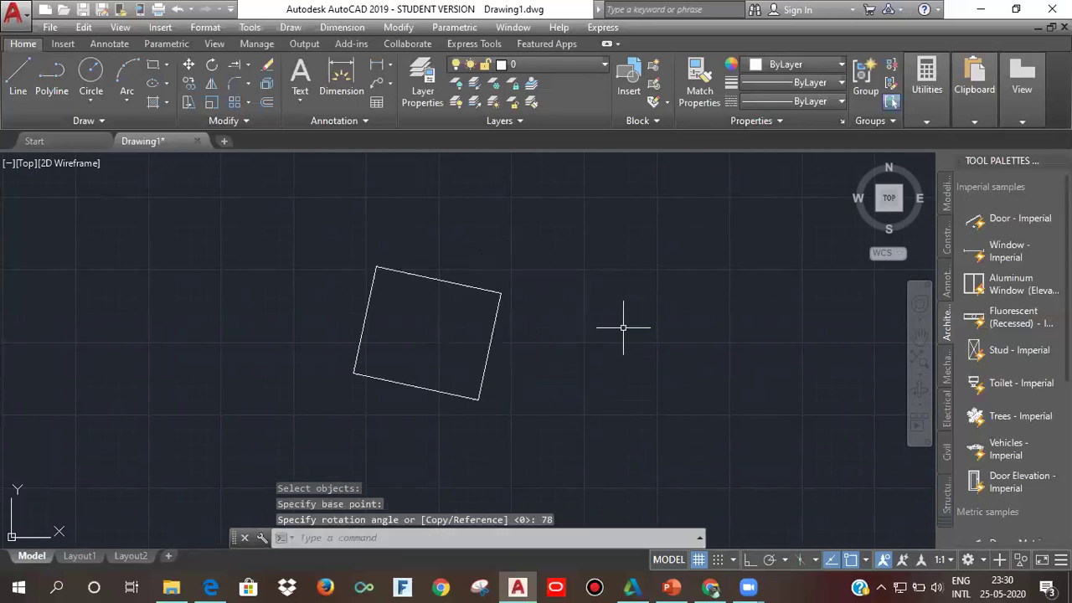
pyautogui.hotkey('ctrl', 'z')
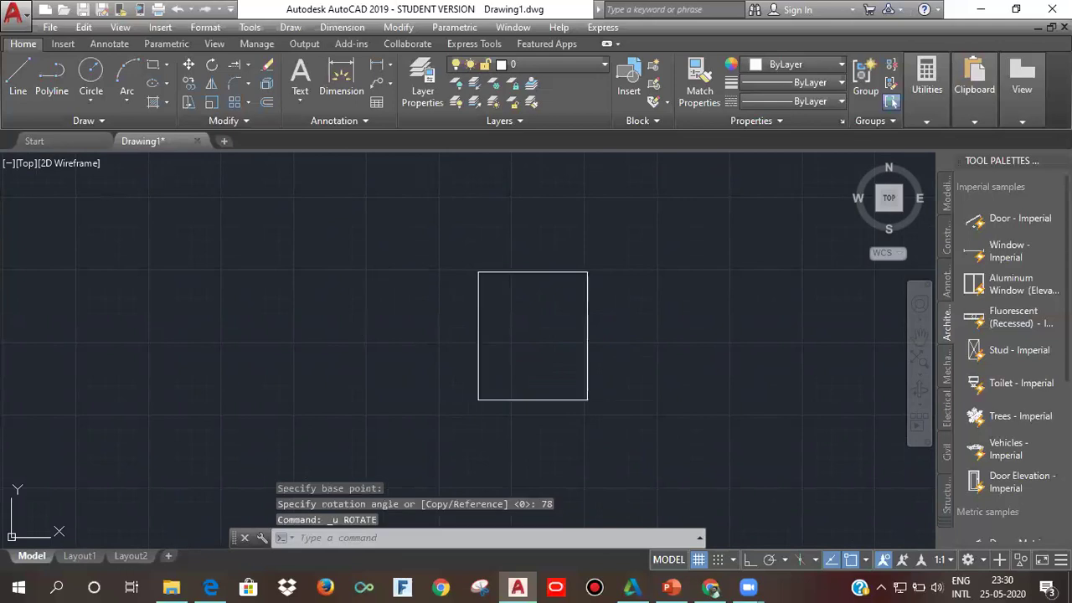
# Rotate a copy of the rectangle 45 degrees about its lower-left corner, and undo the copy
pyautogui.click(212, 65)
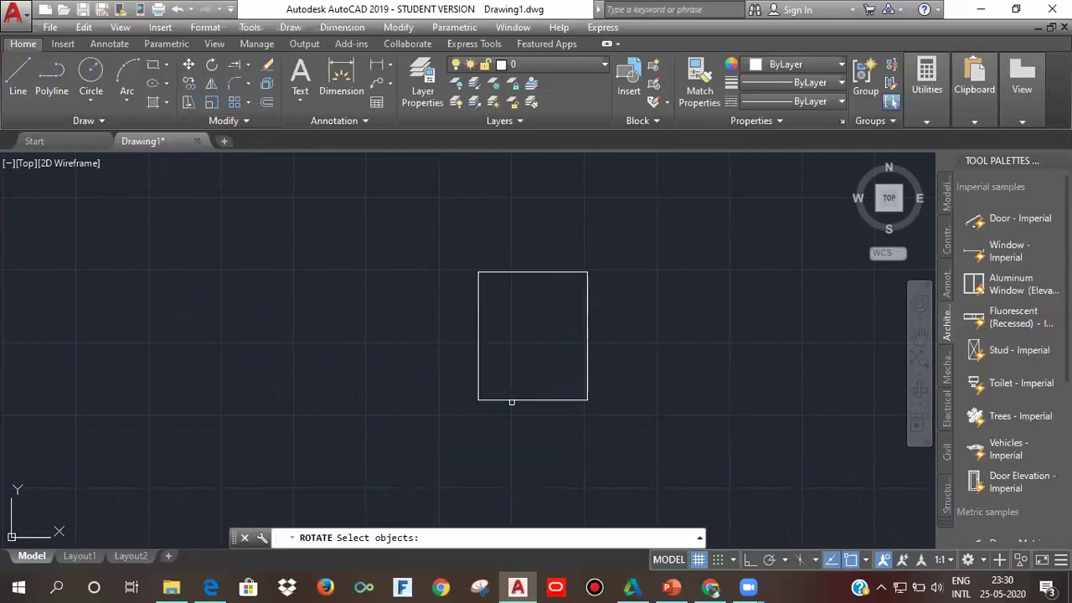
pyautogui.click(511, 400)
pyautogui.press('Return')
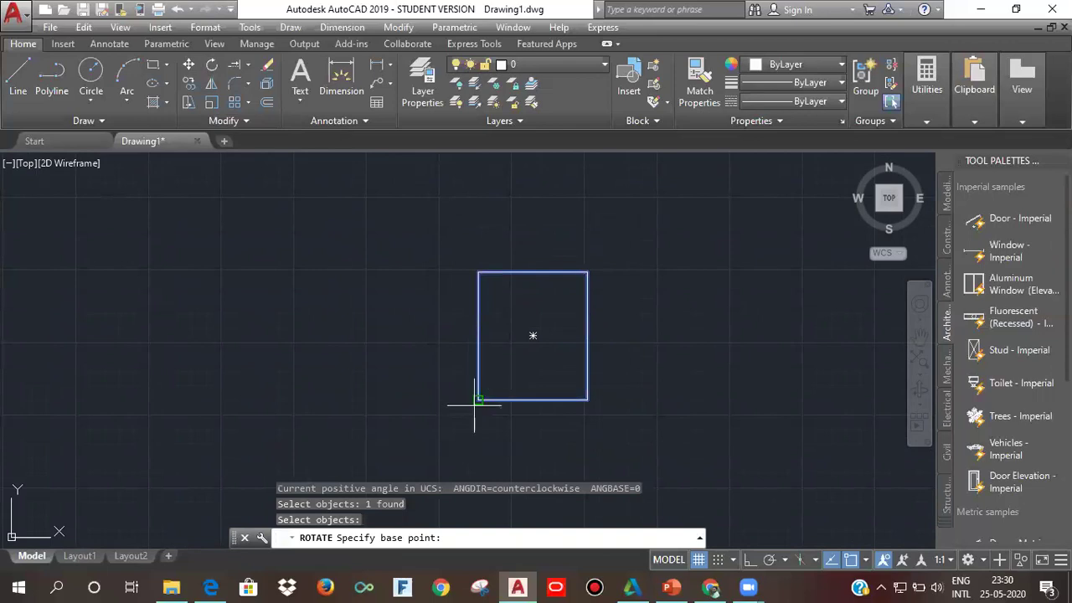
pyautogui.click(475, 404)
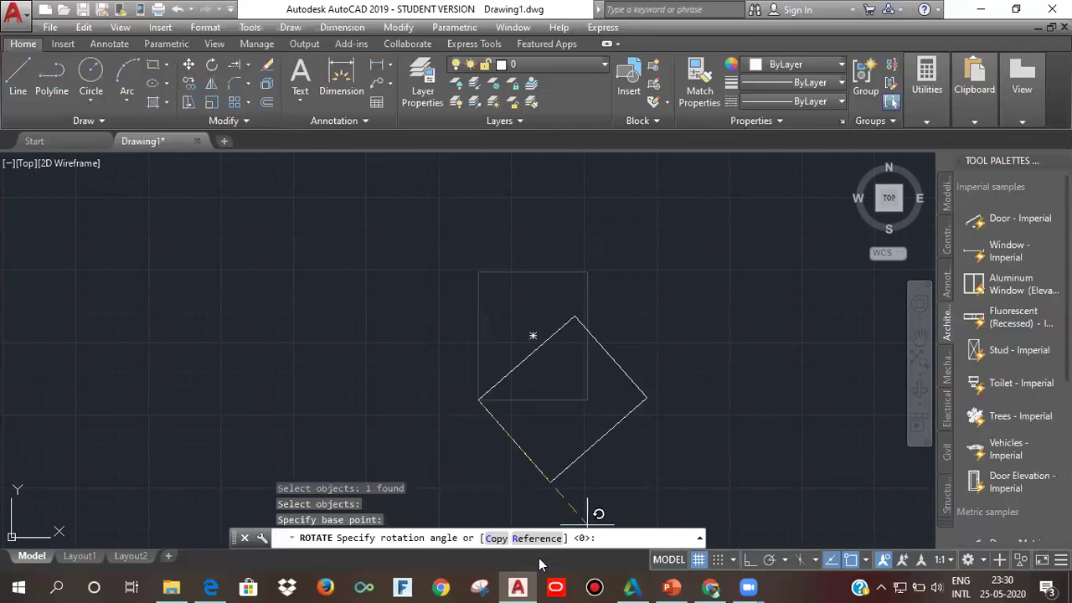
pyautogui.click(494, 538)
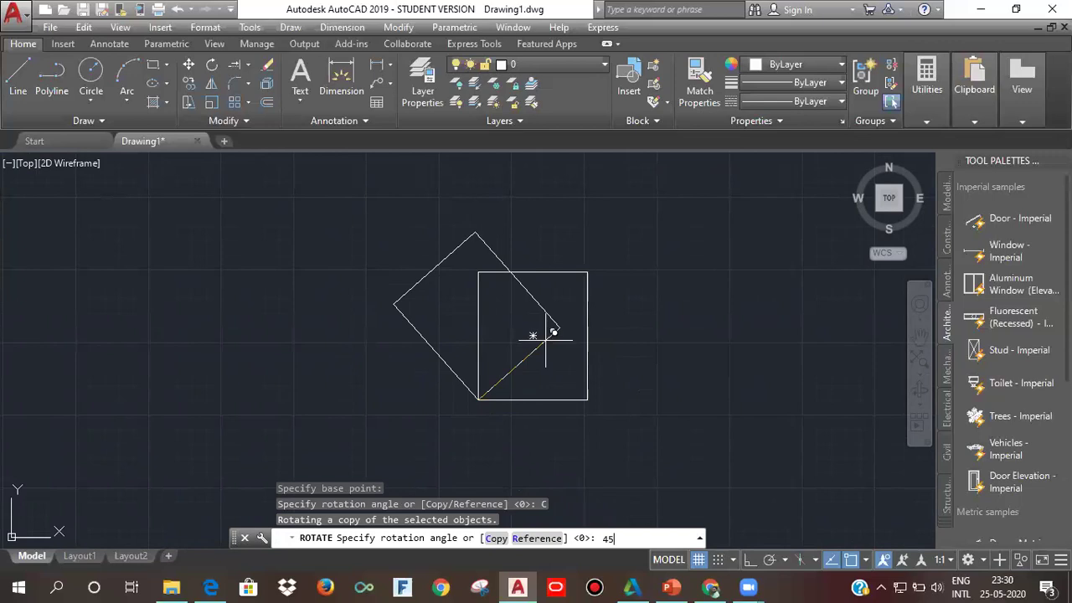
pyautogui.write('45')
pyautogui.press('Return')
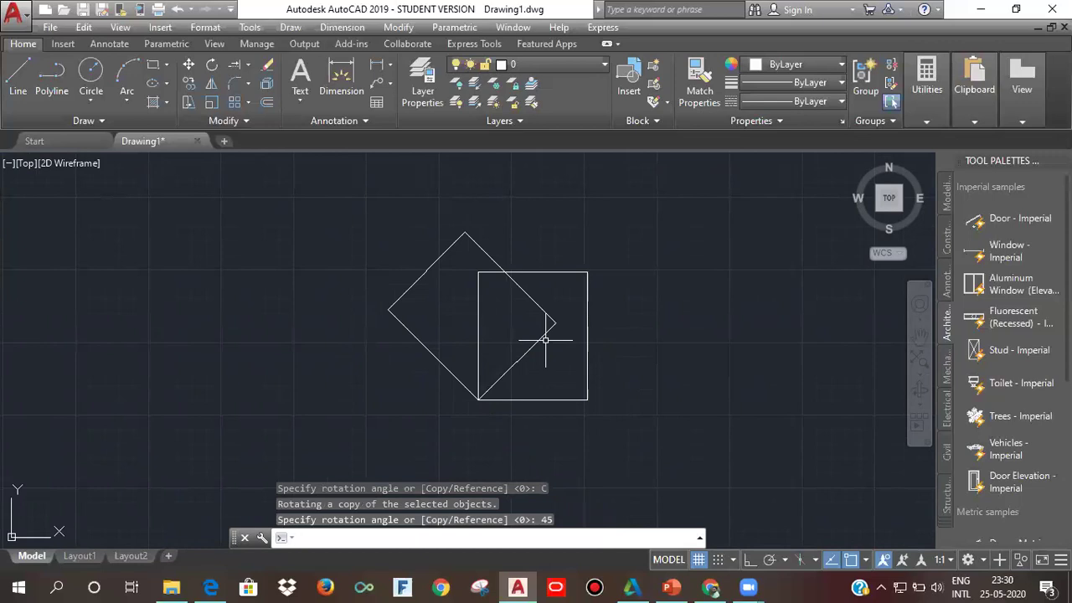
pyautogui.hotkey('ctrl', 'z')
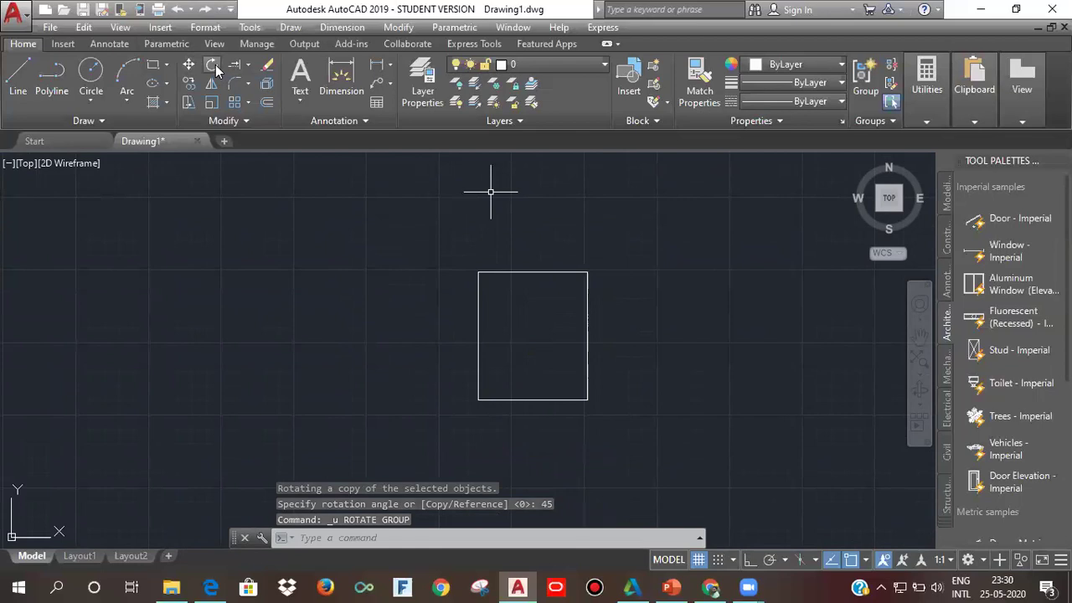
# Draw a single line freehand, rising diagonally to the right from a point below and right of the rectangle
pyautogui.click(17, 79)
pyautogui.moveTo(661, 390); pyautogui.dragTo(487, 380, button='middle')
pyautogui.click(456, 452)
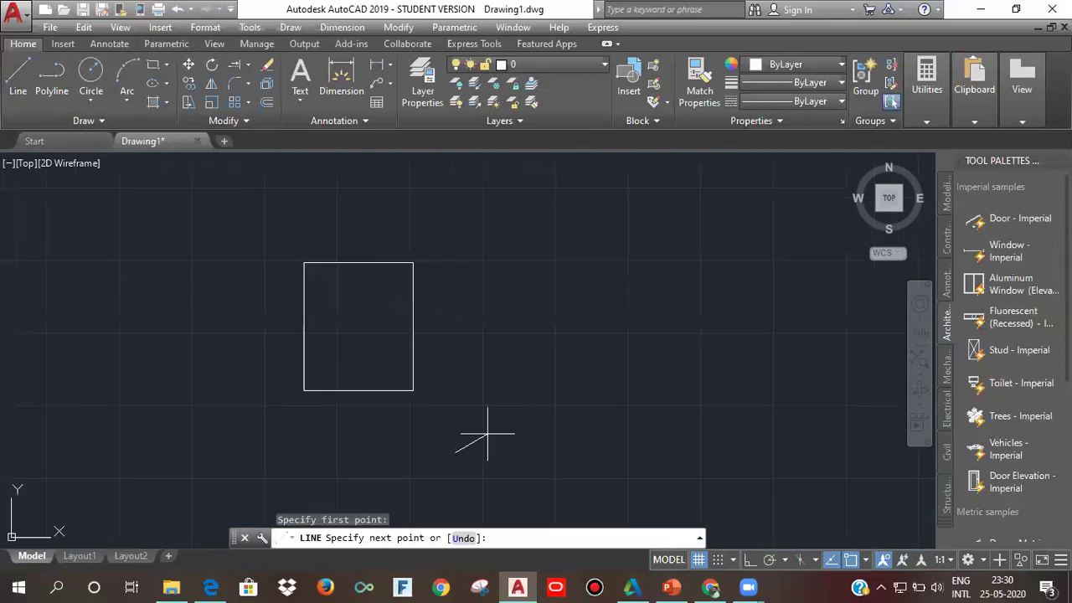
pyautogui.click(669, 345)
pyautogui.press('Escape')
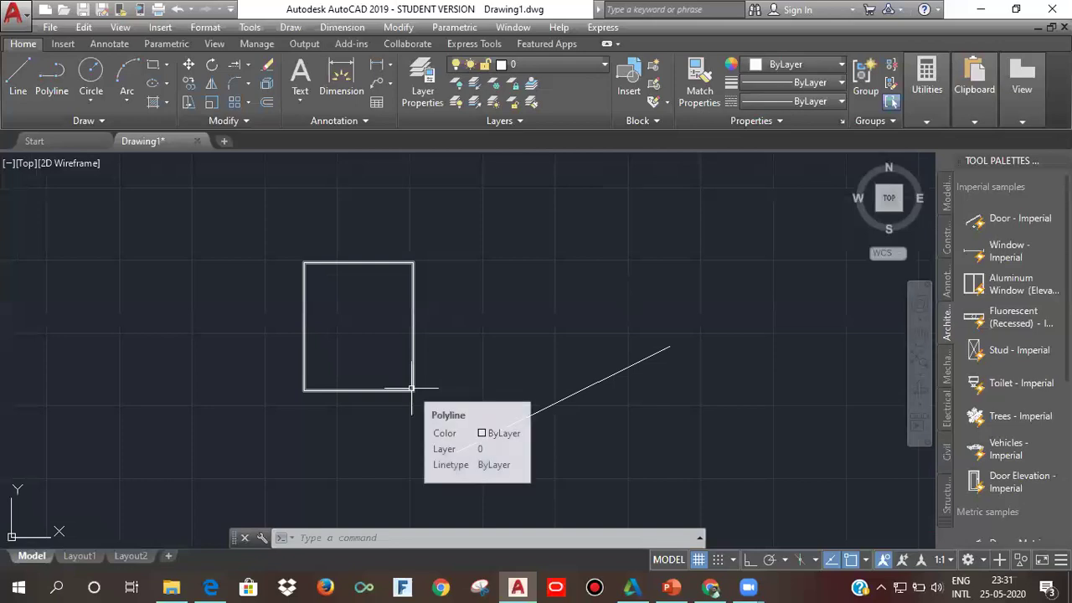
# Rotate the rectangle about its lower-left corner by Reference, with reference angle 0 and the new angle picked from the diagonal line's two endpoints
pyautogui.click(212, 66)
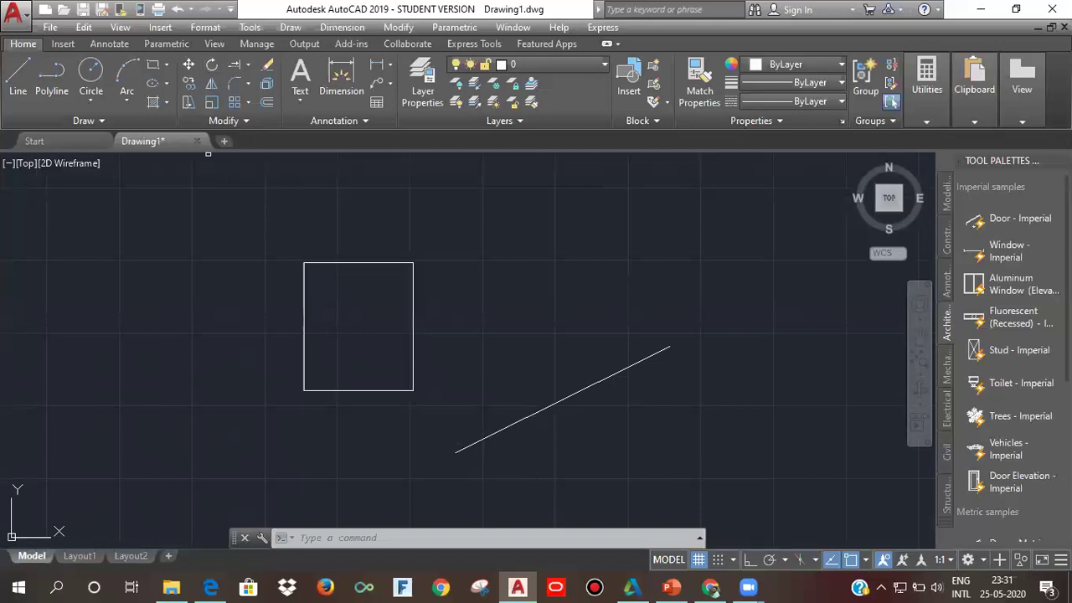
pyautogui.click(361, 262)
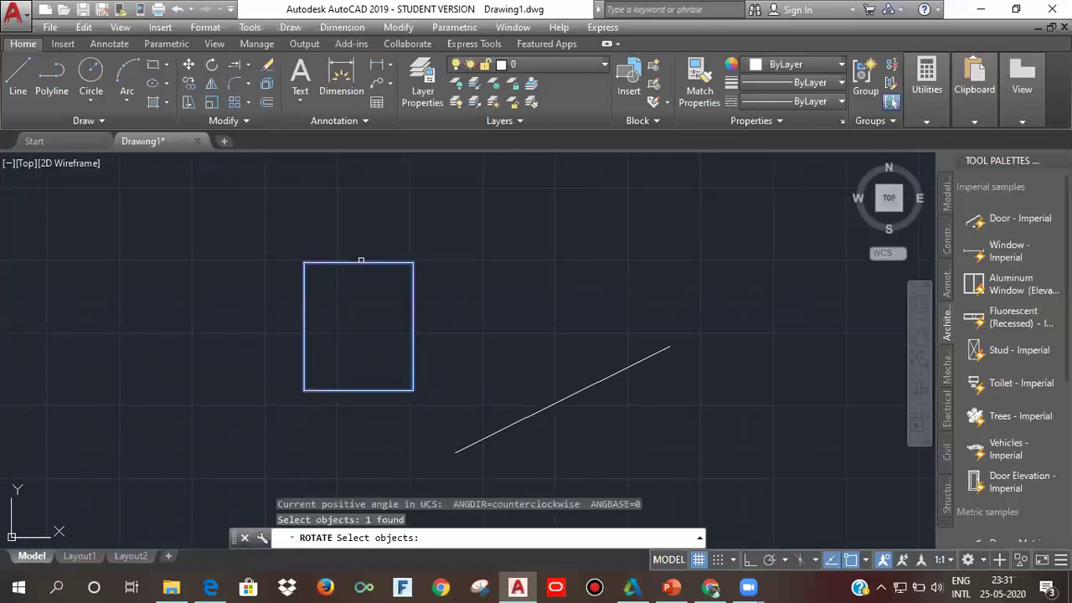
pyautogui.press('Return')
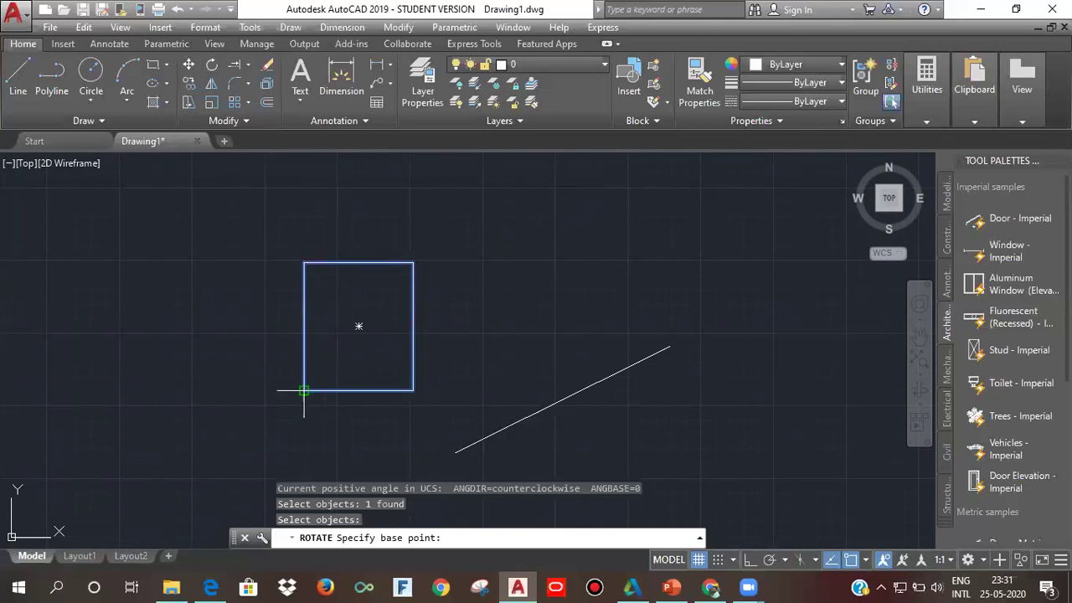
pyautogui.click(304, 390)
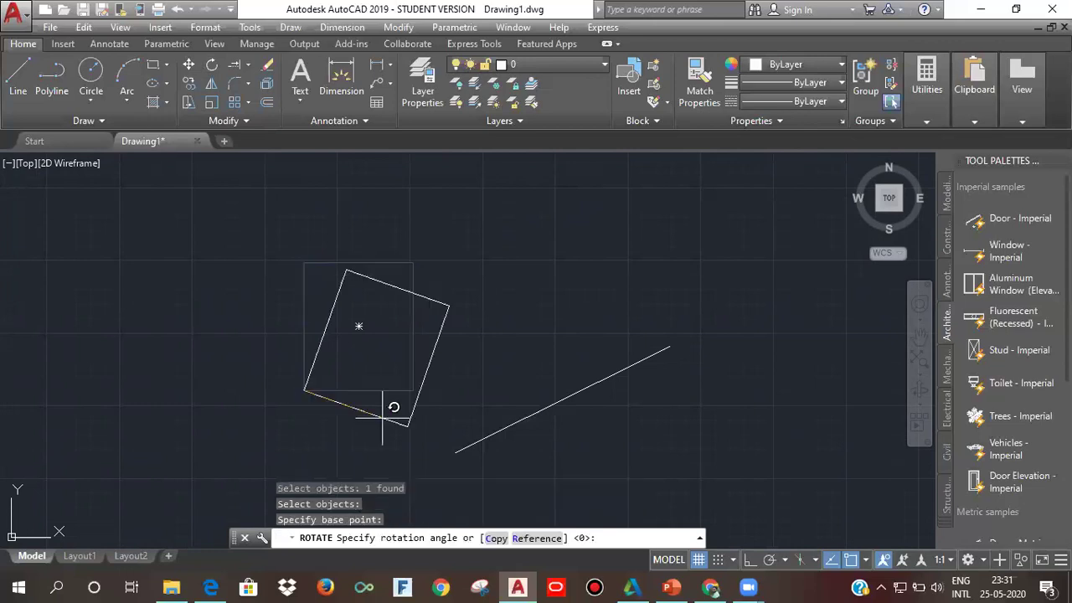
pyautogui.click(522, 540)
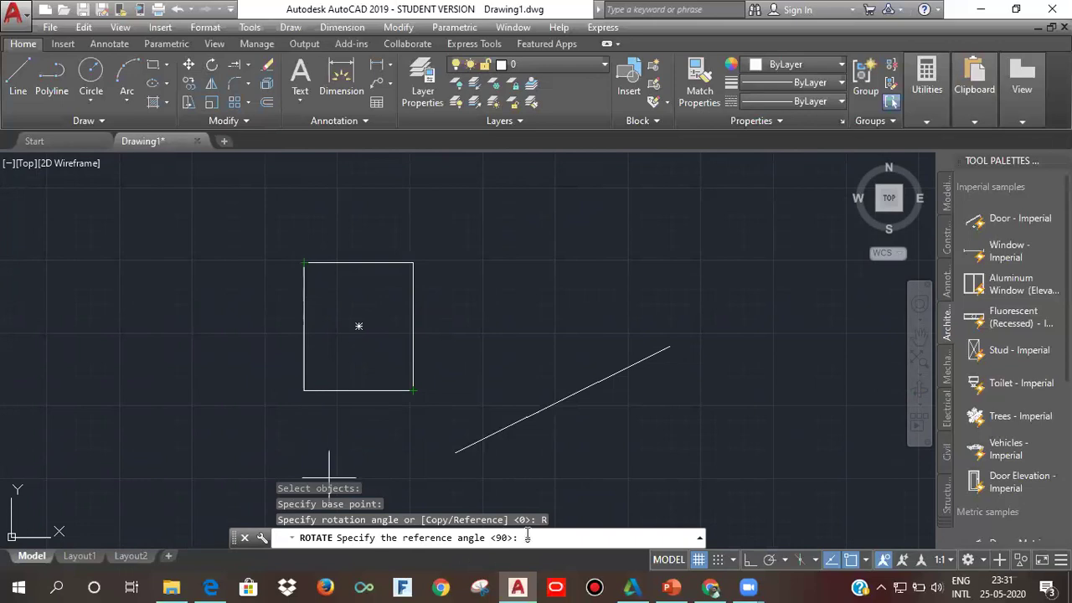
pyautogui.write('0')
pyautogui.press('Return')
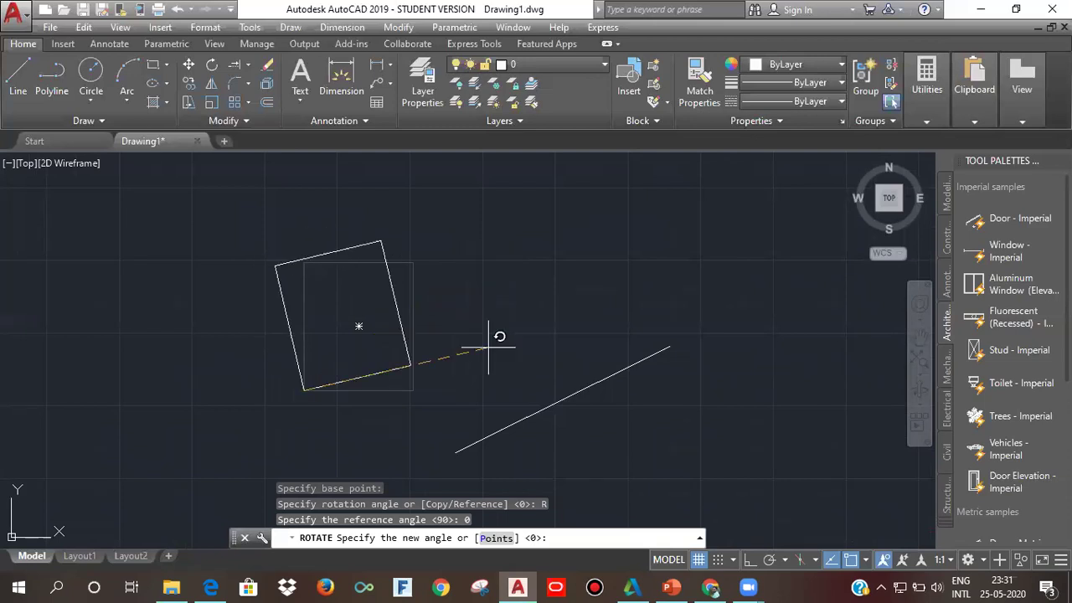
pyautogui.click(495, 540)
pyautogui.click(456, 451)
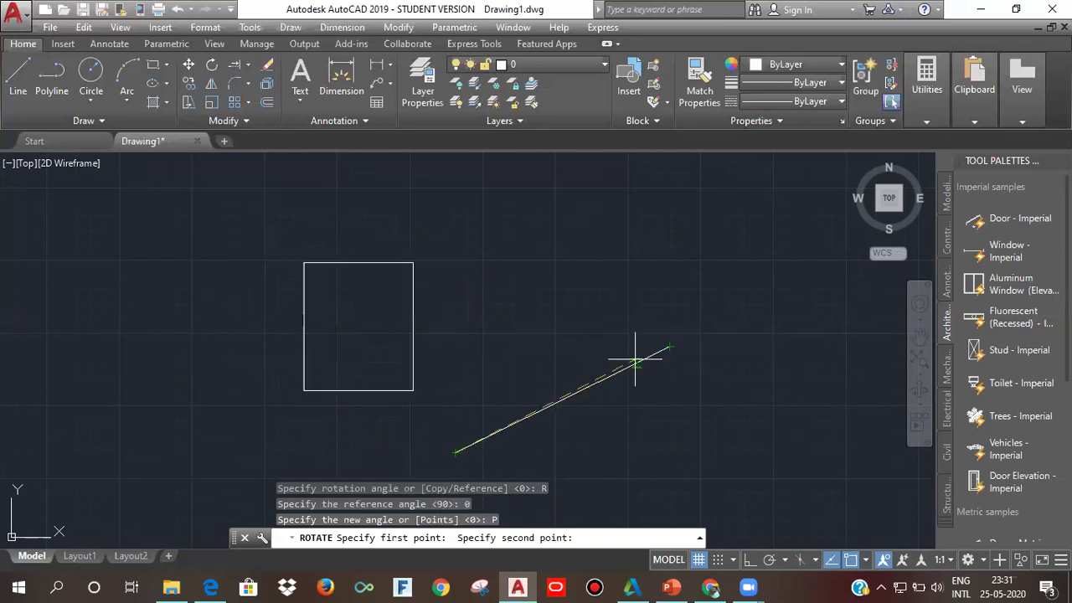
pyautogui.click(669, 346)
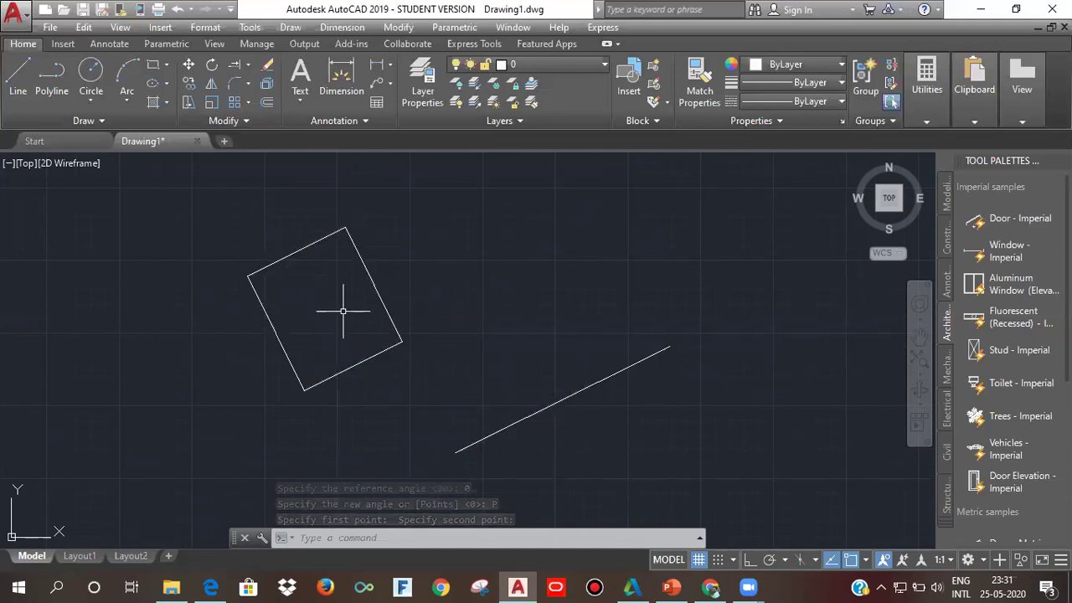
pyautogui.click(247, 67)
pyautogui.click(257, 99)
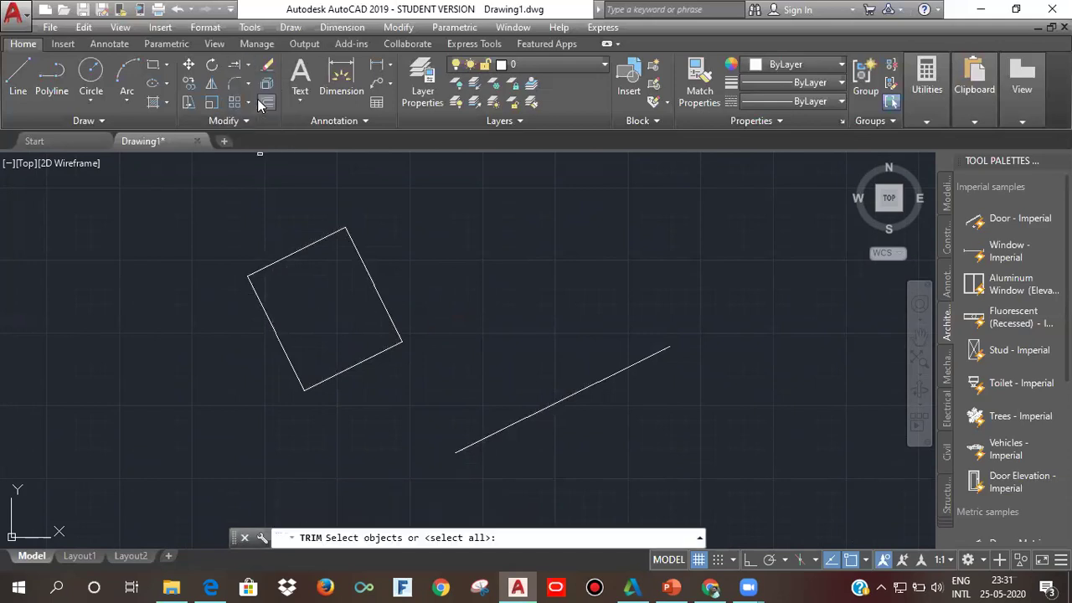
pyautogui.press('Escape')
pyautogui.press('Escape')
# Draw a second line freehand, falling diagonally to the right across the existing line to form an X
pyautogui.click(18, 76)
pyautogui.click(462, 290)
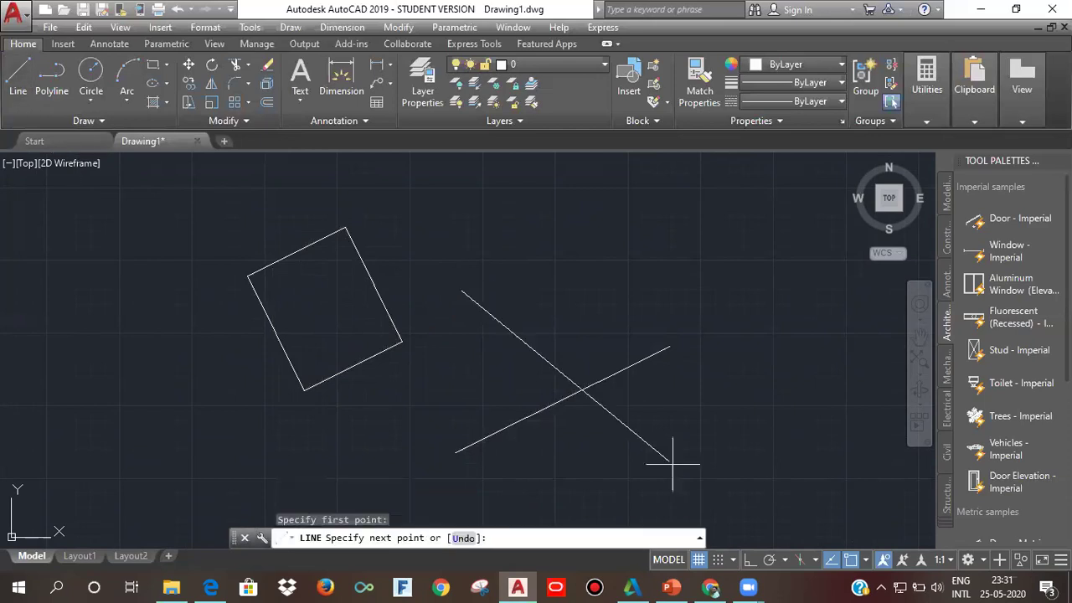
pyautogui.click(712, 505)
pyautogui.moveTo(710, 448); pyautogui.dragTo(665, 387, button='middle')
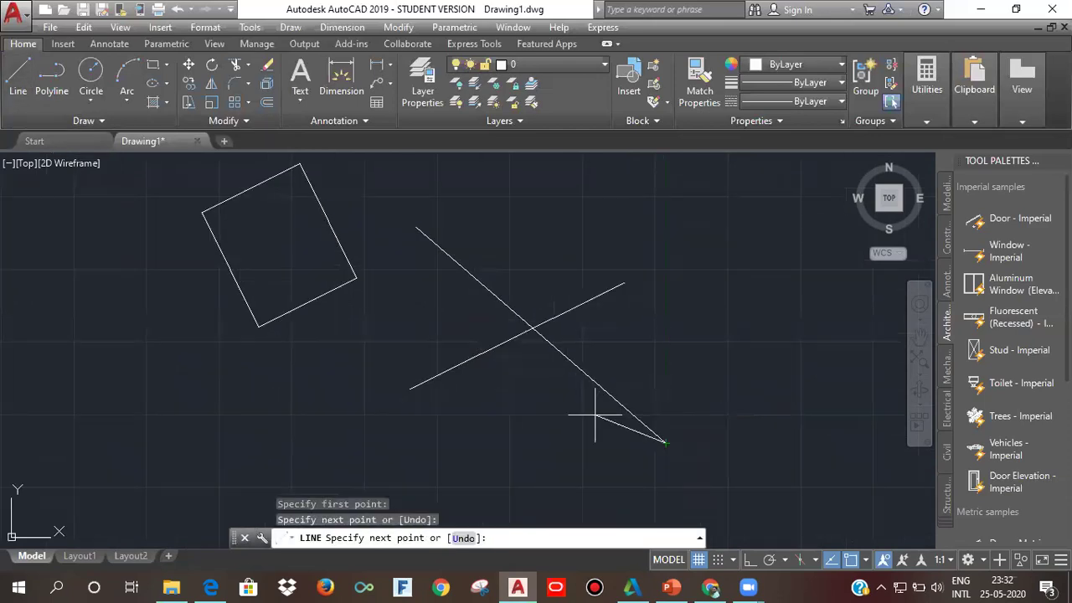
pyautogui.press('Escape')
# Delete the rotated rectangle, leaving only the two crossing lines
pyautogui.click(388, 321)
pyautogui.click(323, 276)
pyautogui.press('Delete')
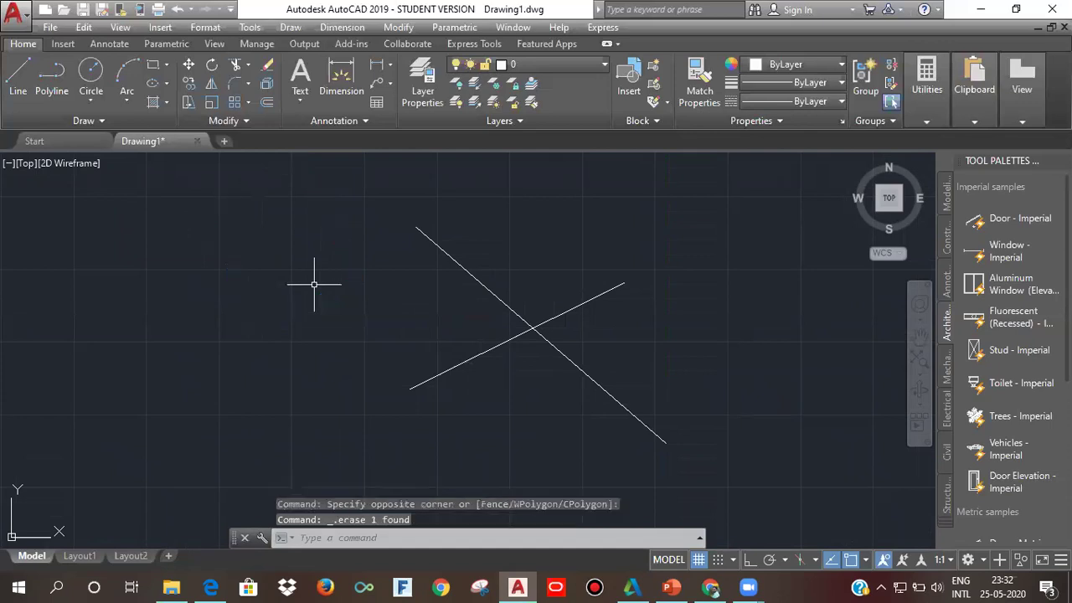
pyautogui.moveTo(531, 347); pyautogui.dragTo(432, 386, button='middle')
pyautogui.scroll(5, 430, 384)
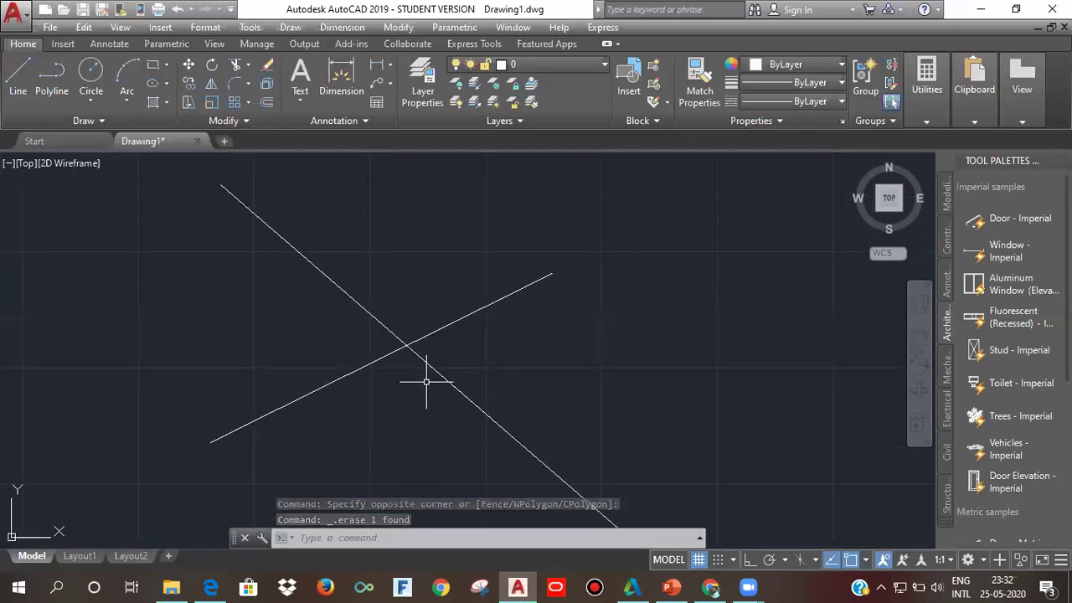
pyautogui.scroll(-2, 426, 406)
pyautogui.moveTo(427, 406); pyautogui.dragTo(419, 368, button='middle')
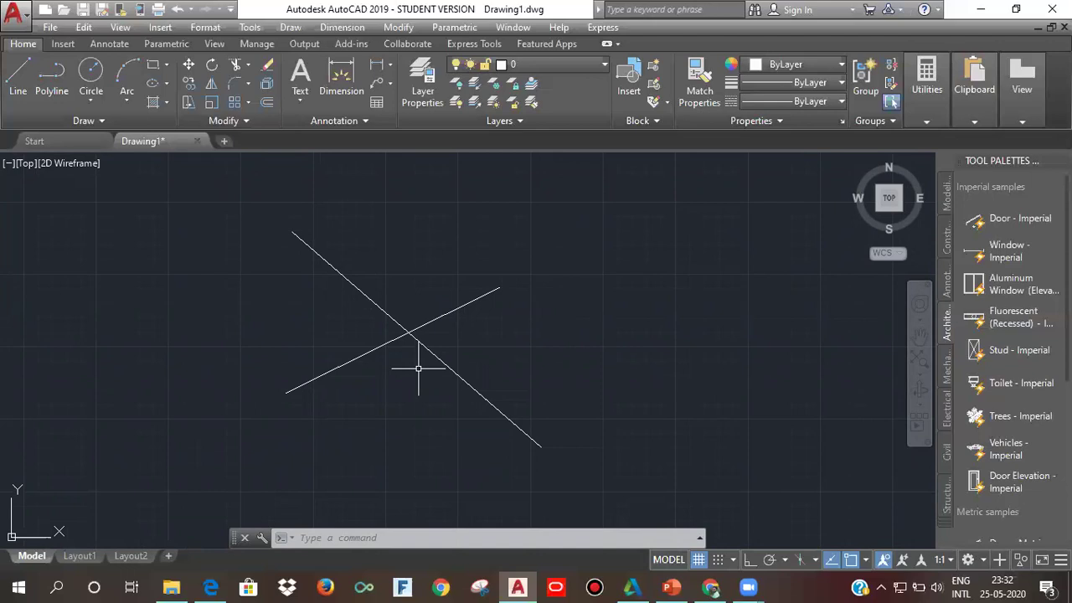
pyautogui.click(248, 69)
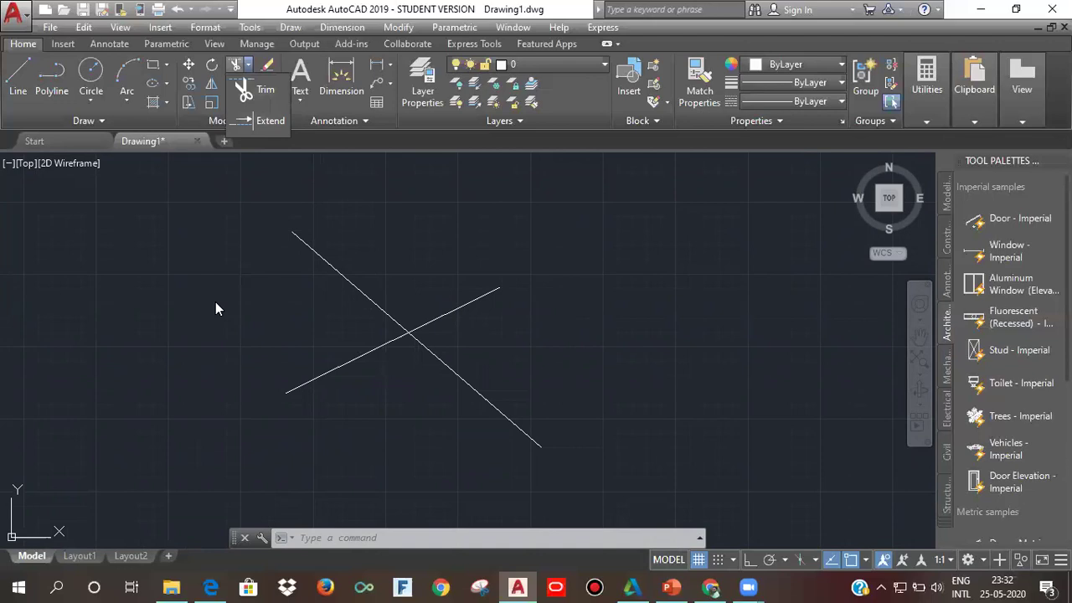
pyautogui.click(176, 346)
pyautogui.click(167, 358)
pyautogui.press('Escape')
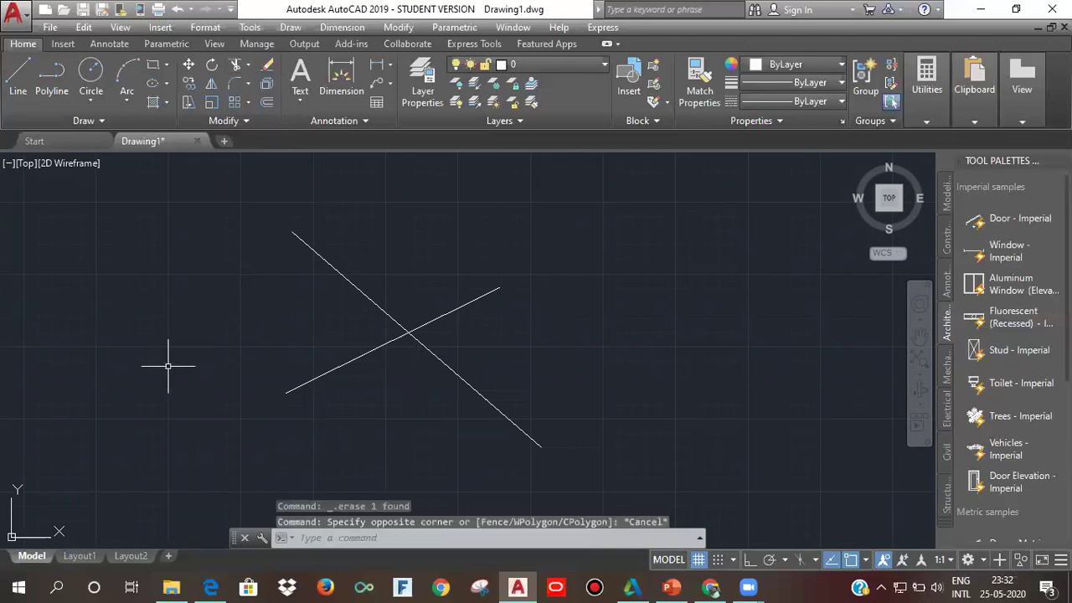
# Try to trim the falling diagonal near the intersection with the rising line as the cutting edge, undoing the attempt and ending the trim
pyautogui.write('tr')
pyautogui.press('Return')
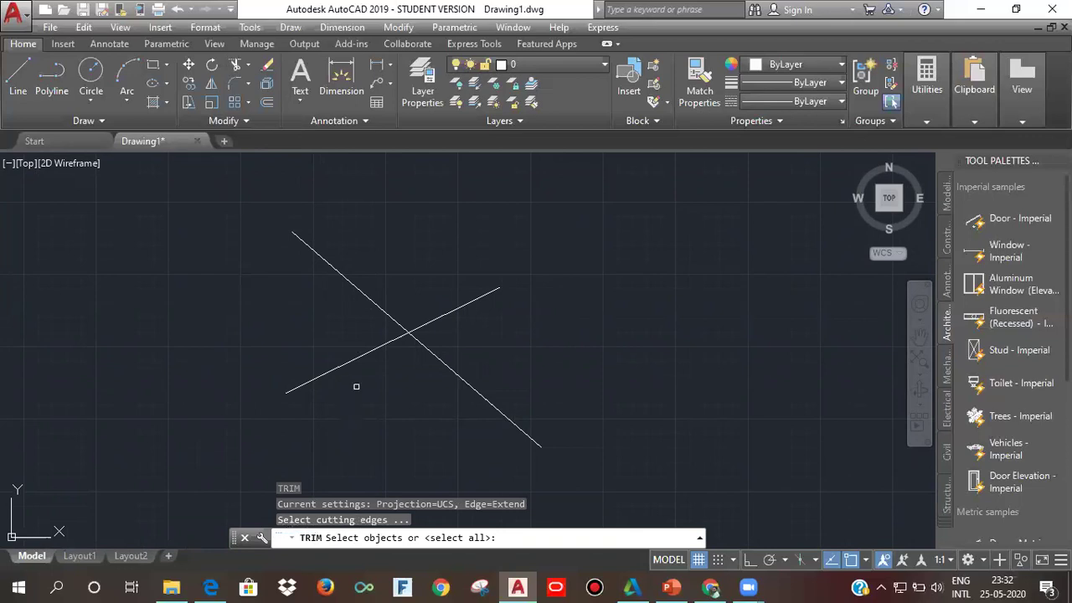
pyautogui.click(362, 358)
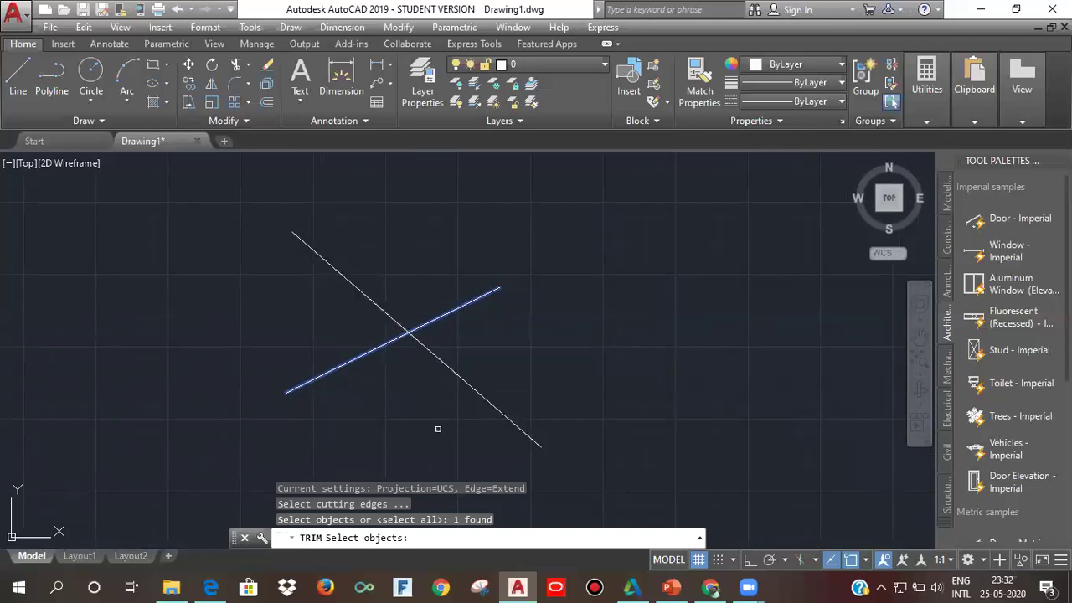
pyautogui.press('Return')
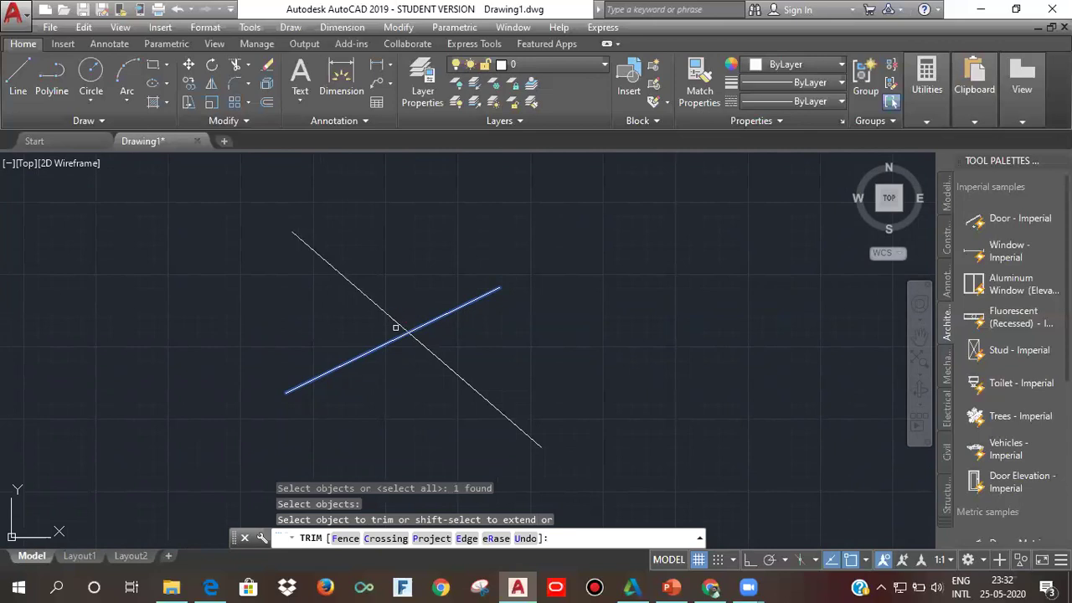
pyautogui.click(398, 338)
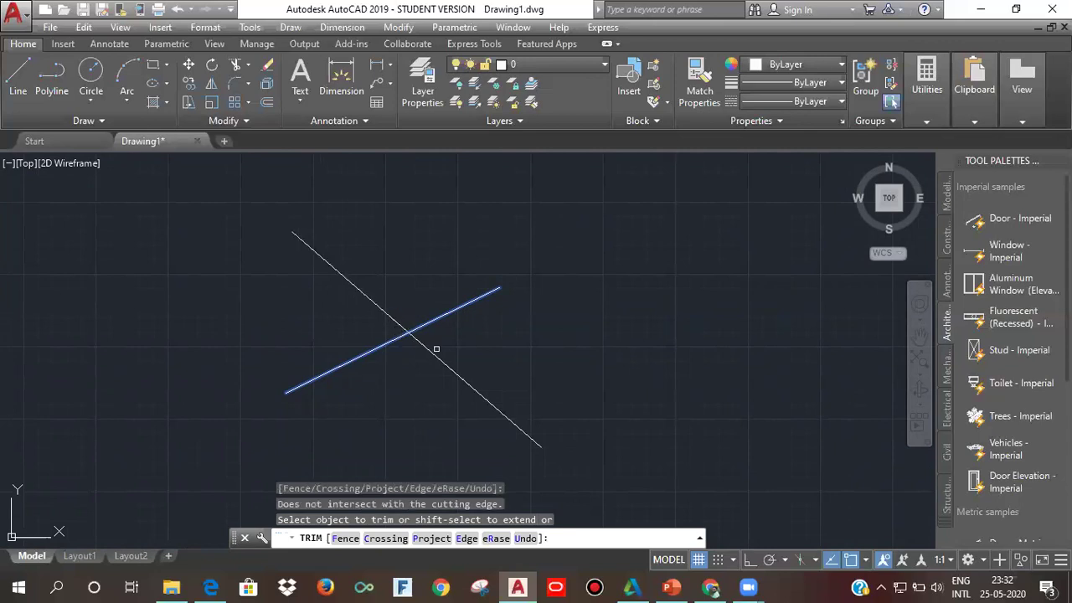
pyautogui.click(435, 352)
pyautogui.click(407, 337)
pyautogui.hotkey('ctrl', 'z')
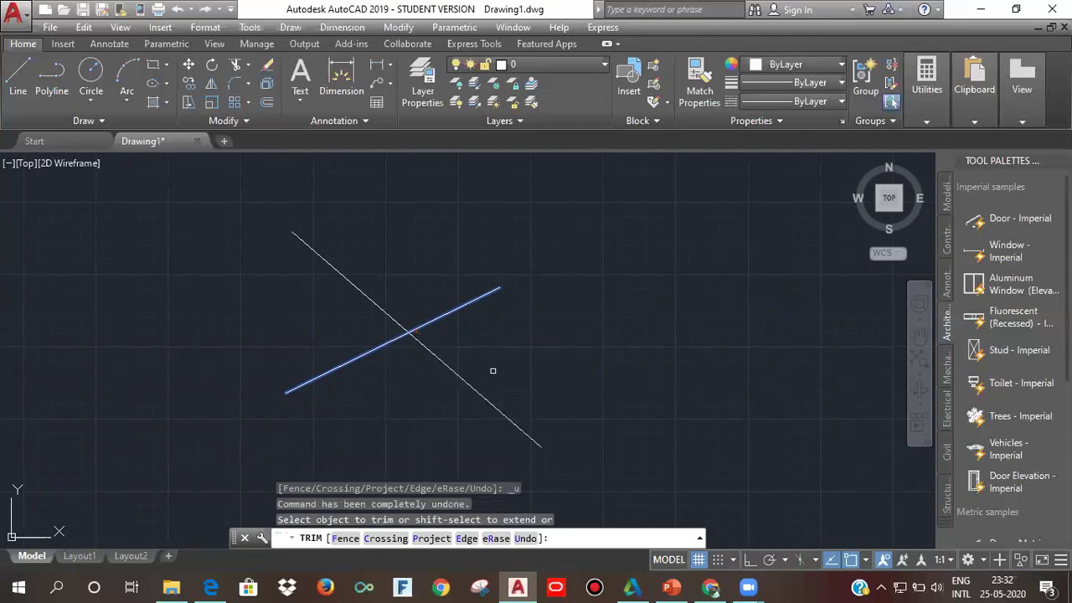
pyautogui.press('Escape')
pyautogui.press('Escape')
pyautogui.press('Escape')
# Trim the upper-left part of the falling diagonal with both lines as cutting edges, and undo the trim
pyautogui.write('tr')
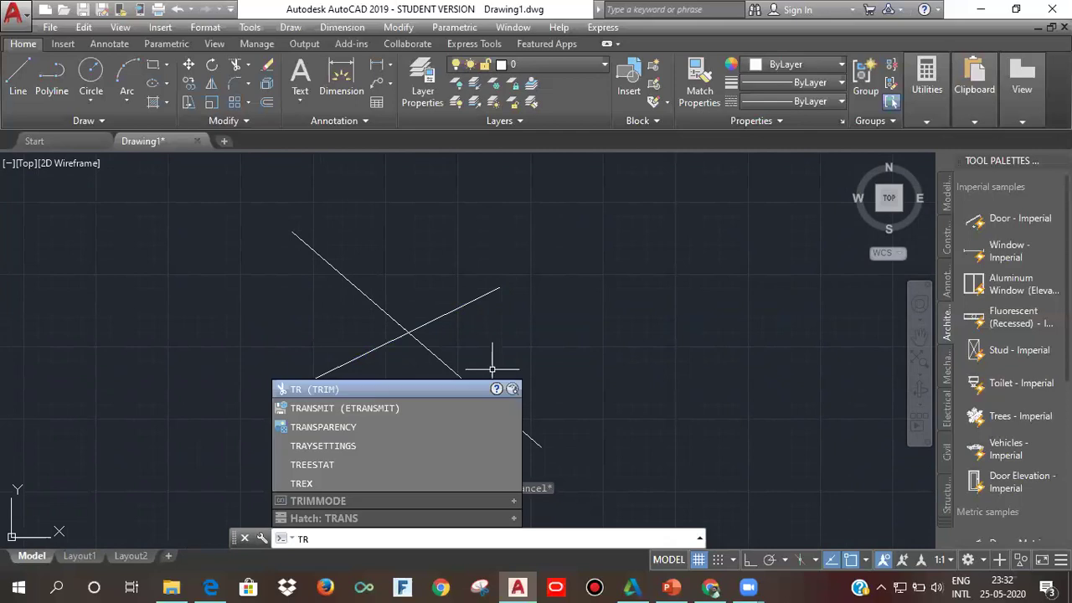
pyautogui.press('Return')
pyautogui.click(386, 335)
pyautogui.click(415, 342)
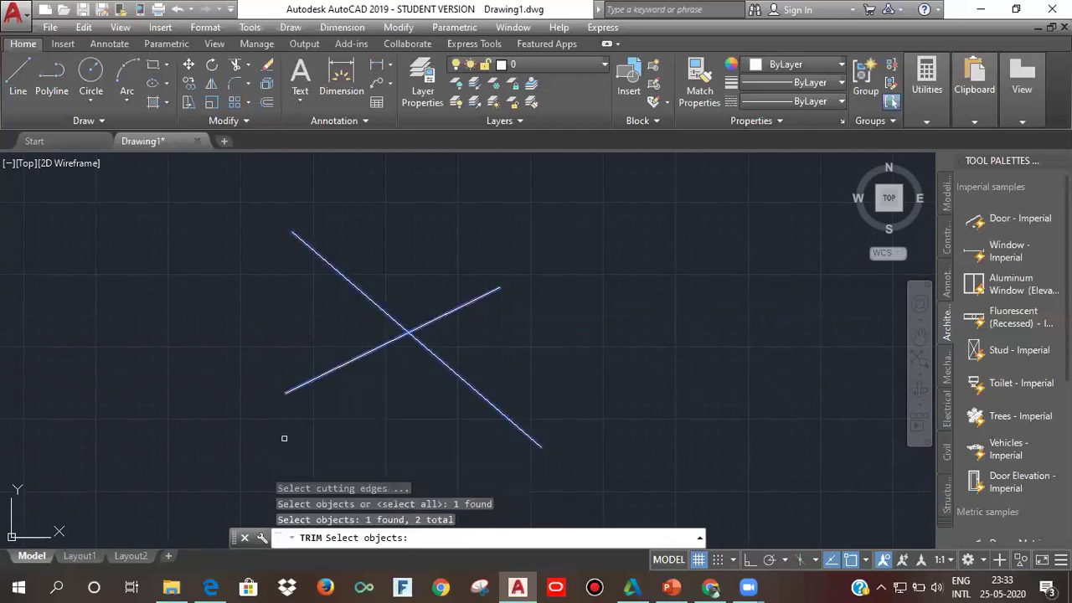
pyautogui.press('Return')
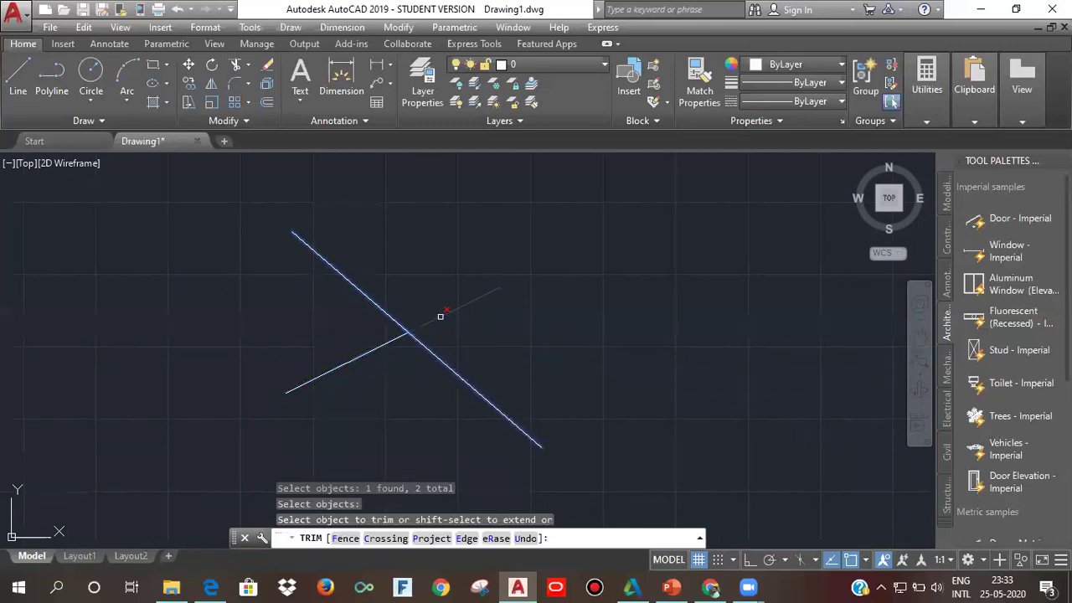
pyautogui.click(395, 316)
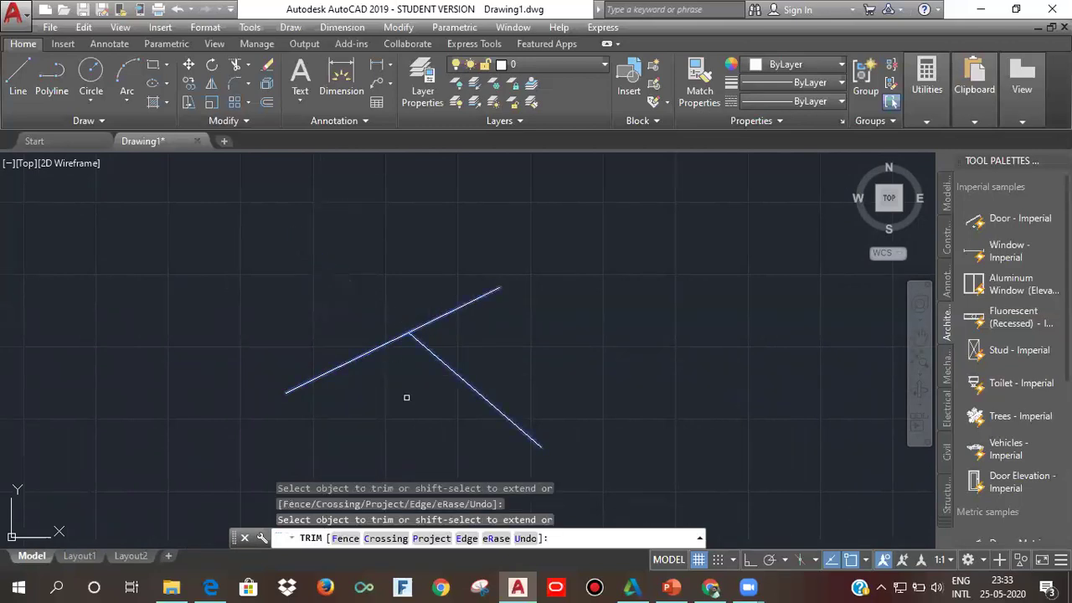
pyautogui.press('Escape')
pyautogui.press('Escape')
pyautogui.hotkey('ctrl', 'z')
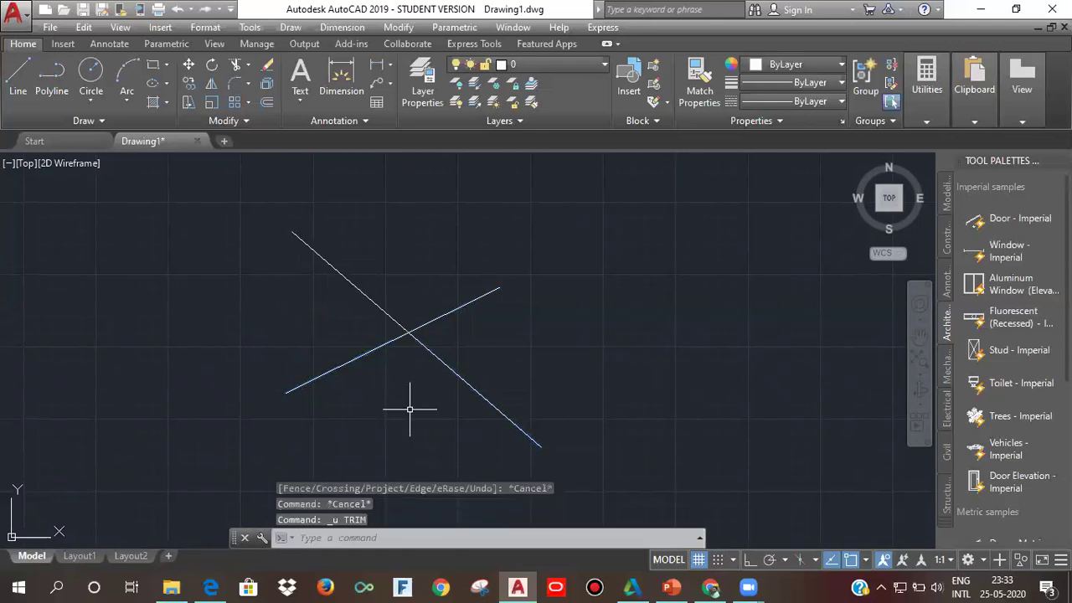
# Try the Trim Fence option with all objects as cutting edges, drawing a fence across the falling line's lower-right part, and cancel
pyautogui.write('tr')
pyautogui.press('Return')
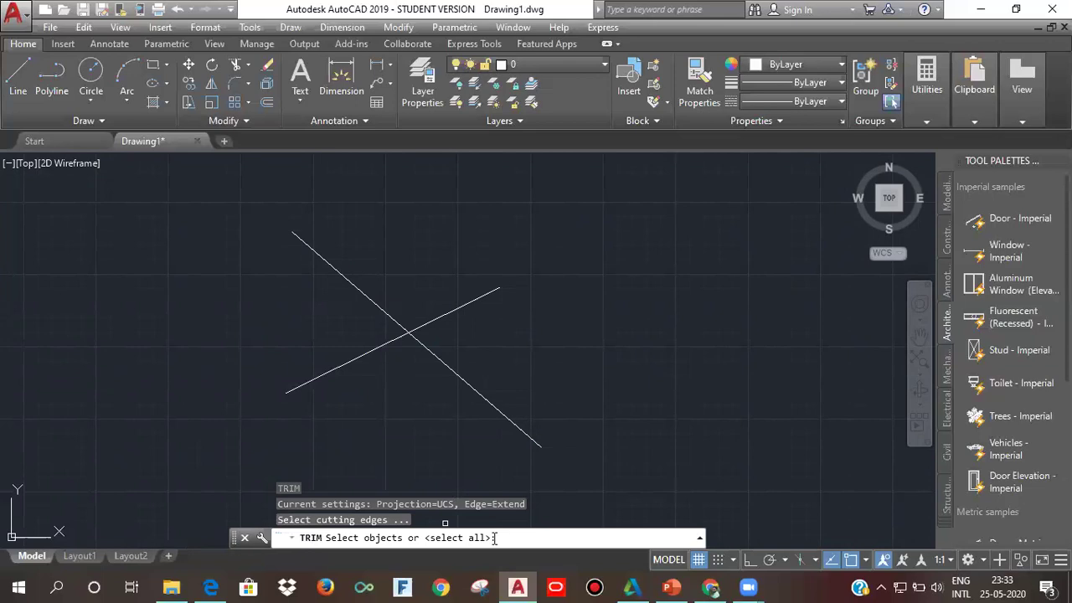
pyautogui.press('Return')
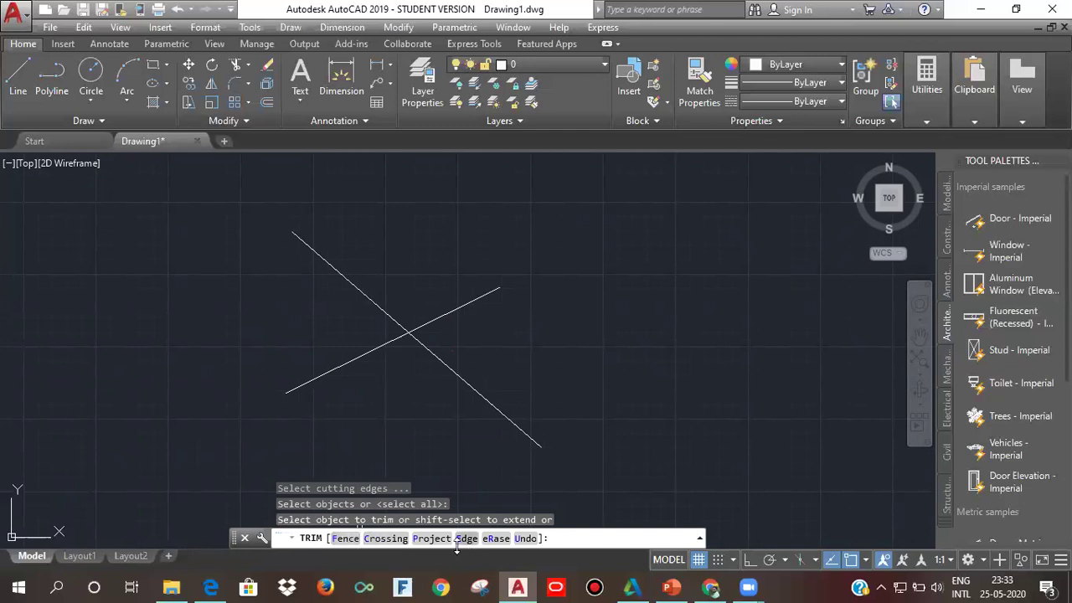
pyautogui.click(346, 538)
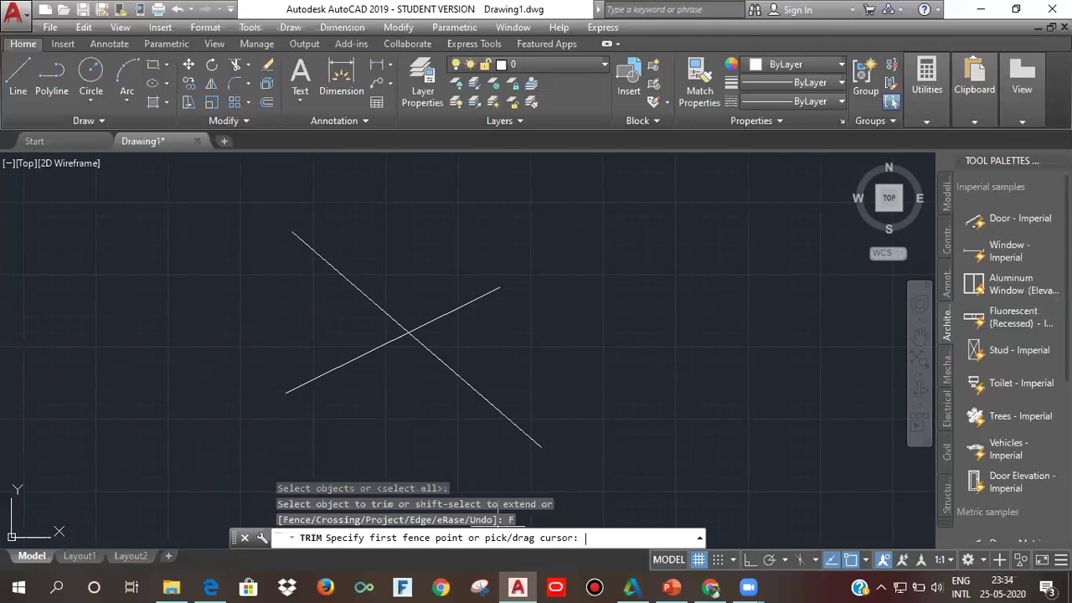
pyautogui.click(462, 421)
pyautogui.click(481, 370)
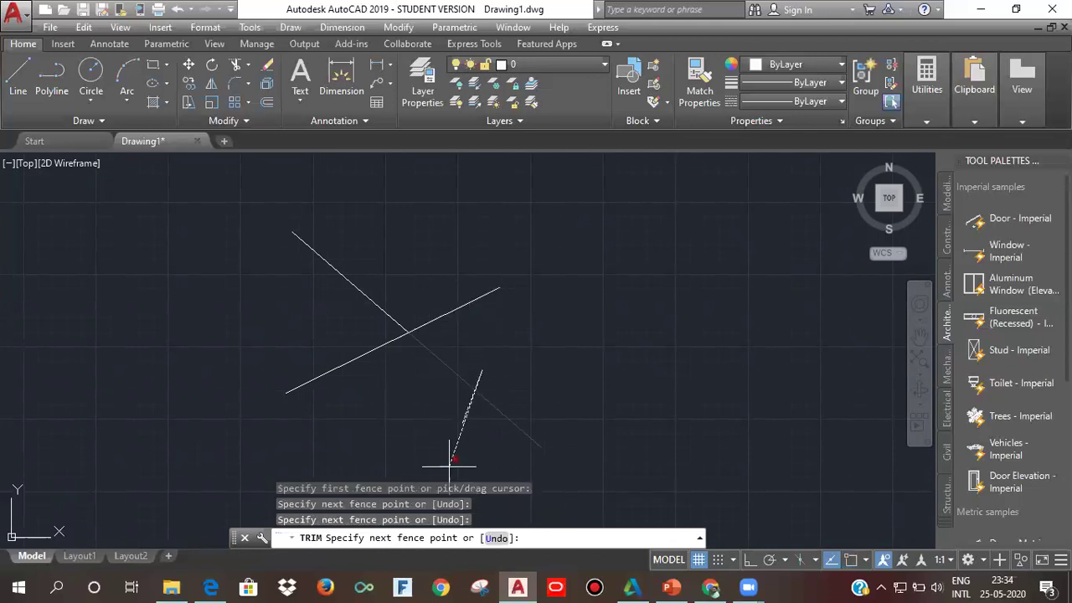
pyautogui.press('Escape')
# Try the Trim Crossing option with a small window at the rising line's upper-right end, and end the command
pyautogui.press('Return')
pyautogui.press('Return')
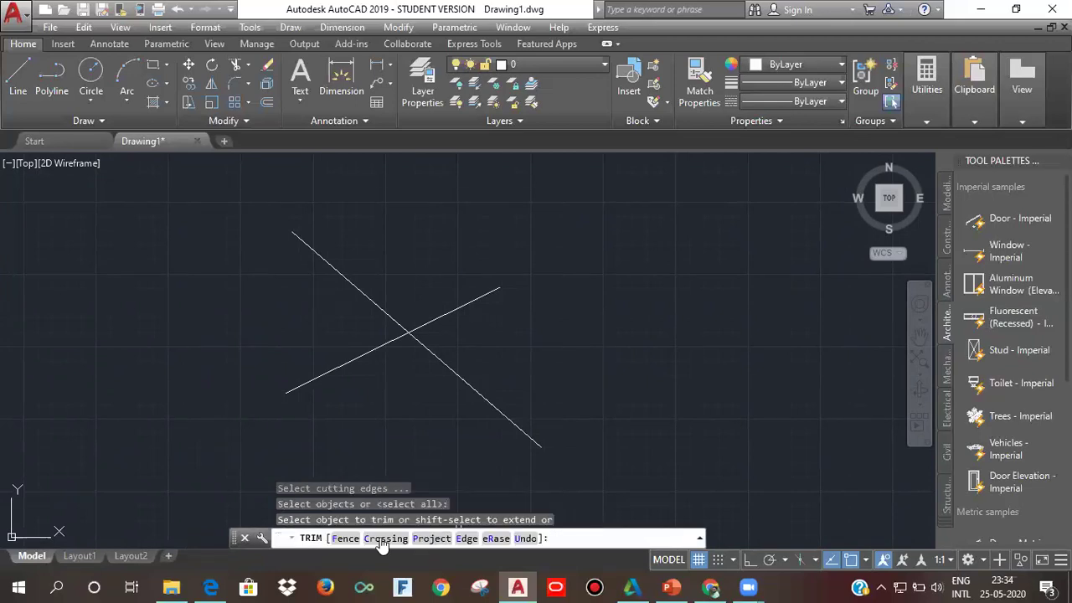
pyautogui.click(381, 538)
pyautogui.click(530, 318)
pyautogui.click(489, 270)
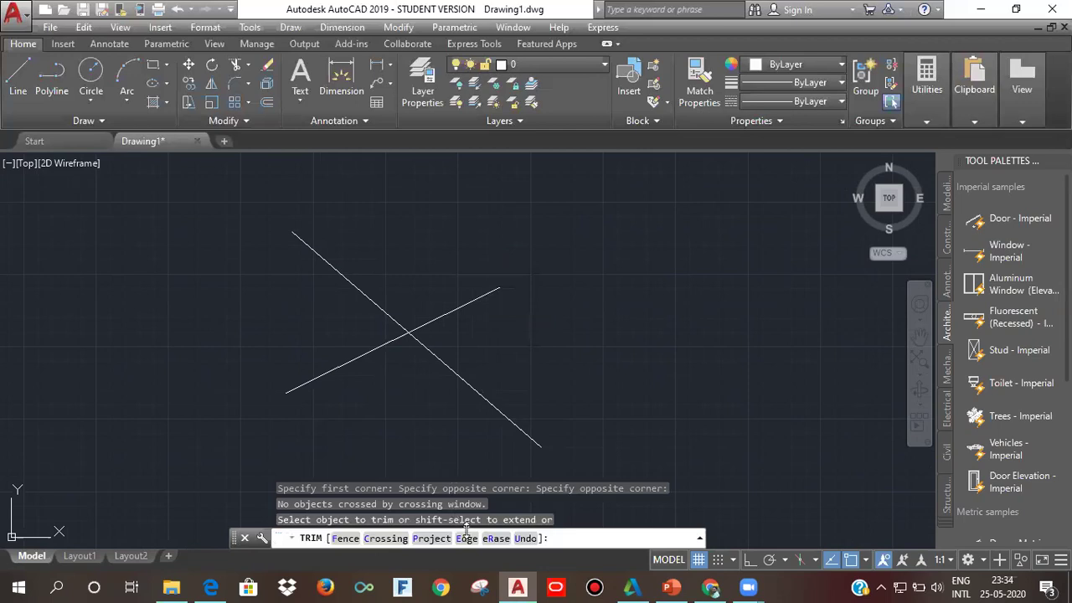
pyautogui.press('Escape')
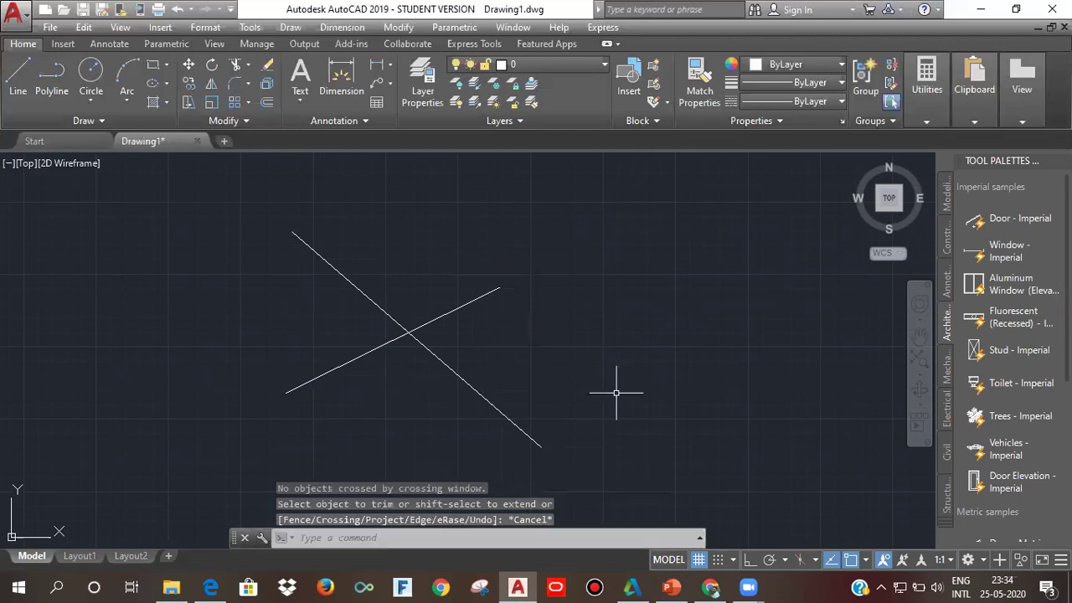
# Draw a steep line freehand to the right of the X, sloping slightly down to the right without touching it
pyautogui.click(19, 94)
pyautogui.scroll(-1, 590, 215)
pyautogui.click(593, 215)
pyautogui.click(623, 379)
pyautogui.press('Return')
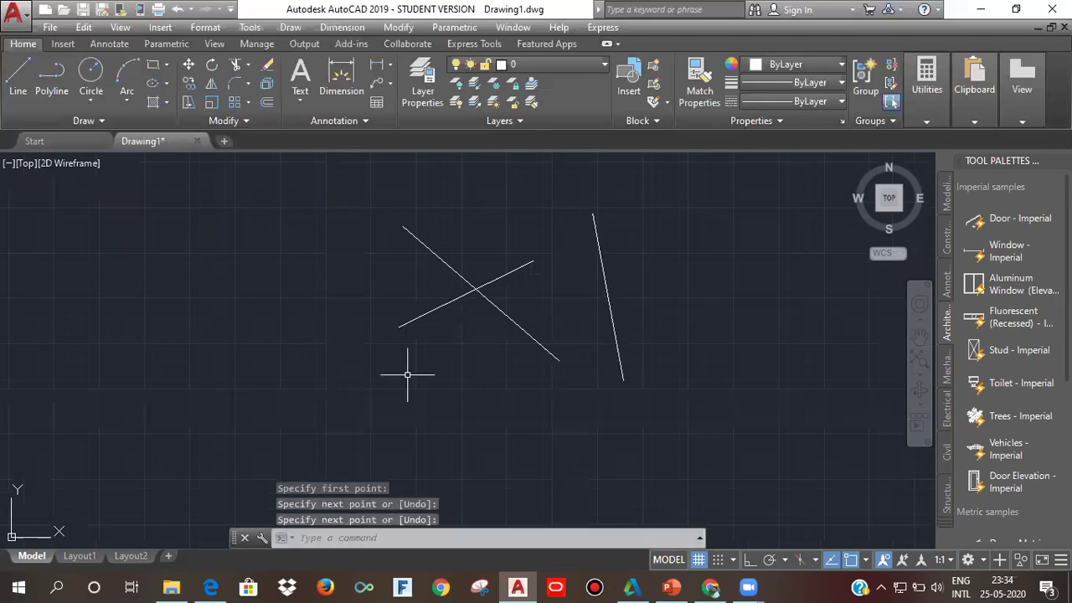
# Draw a longer steep line freehand to the left of the X, sloping slightly down to the left
pyautogui.press('Return')
pyautogui.click(355, 191)
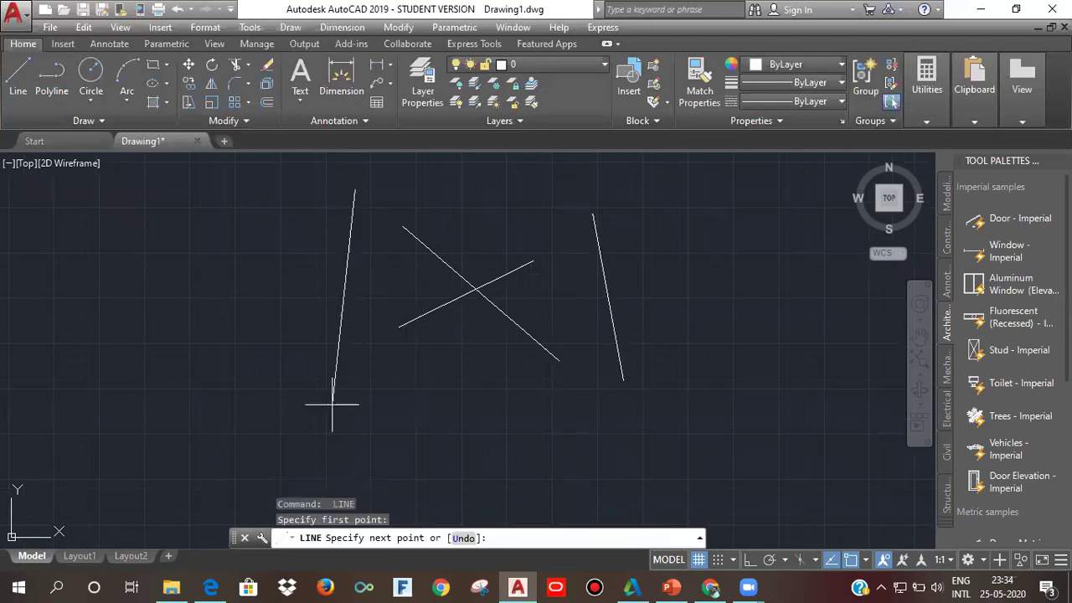
pyautogui.click(334, 410)
pyautogui.press('Escape')
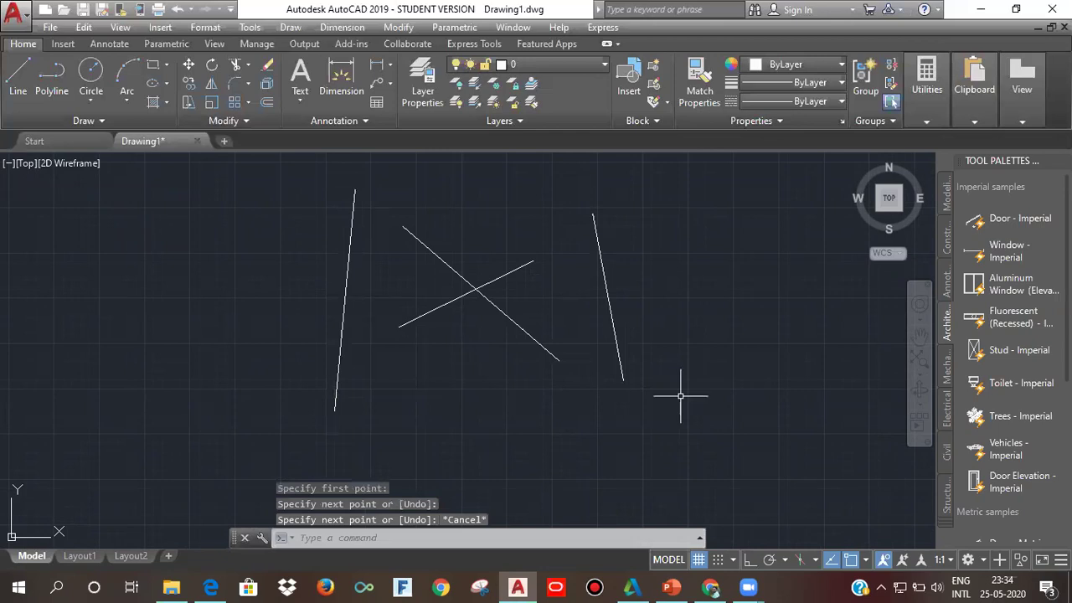
# Start a trim with all lines as cutting edges and set its Edge mode to Extend
pyautogui.write('tr')
pyautogui.press('Return')
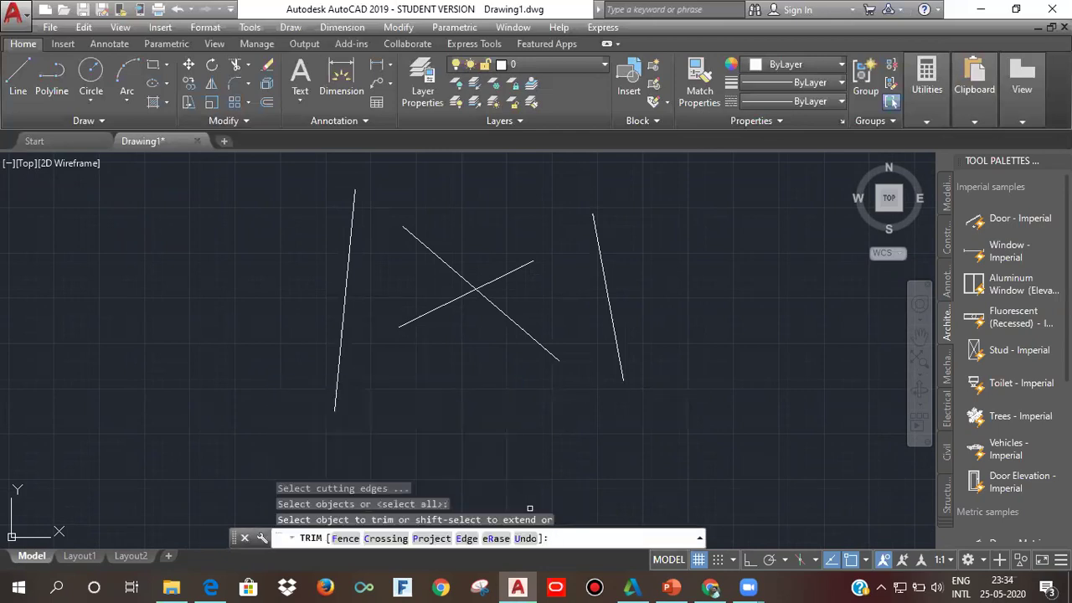
pyautogui.click(469, 537)
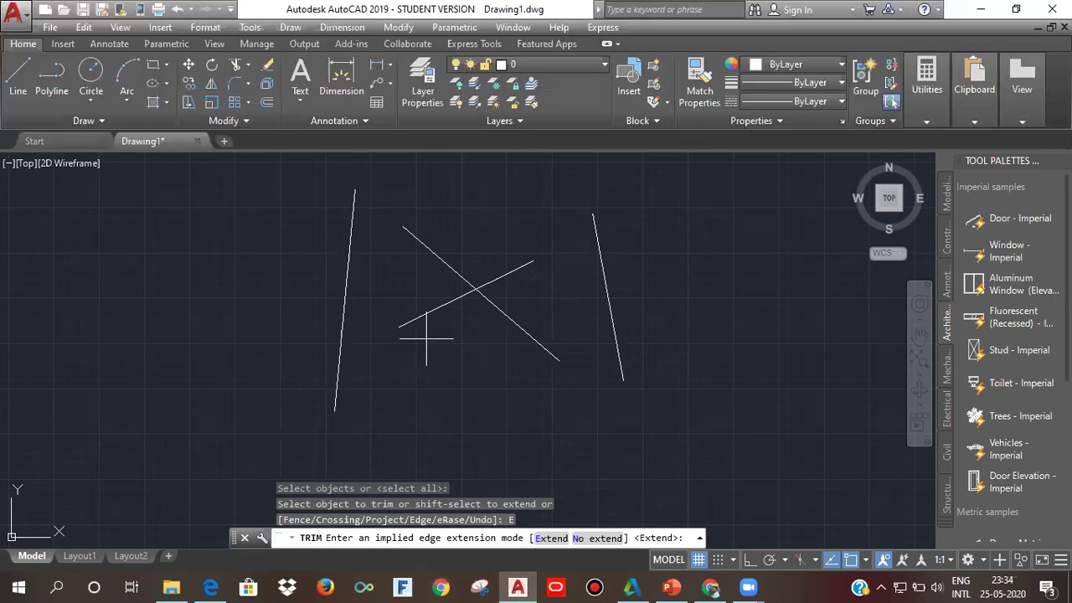
pyautogui.write('e')
pyautogui.press('Return')
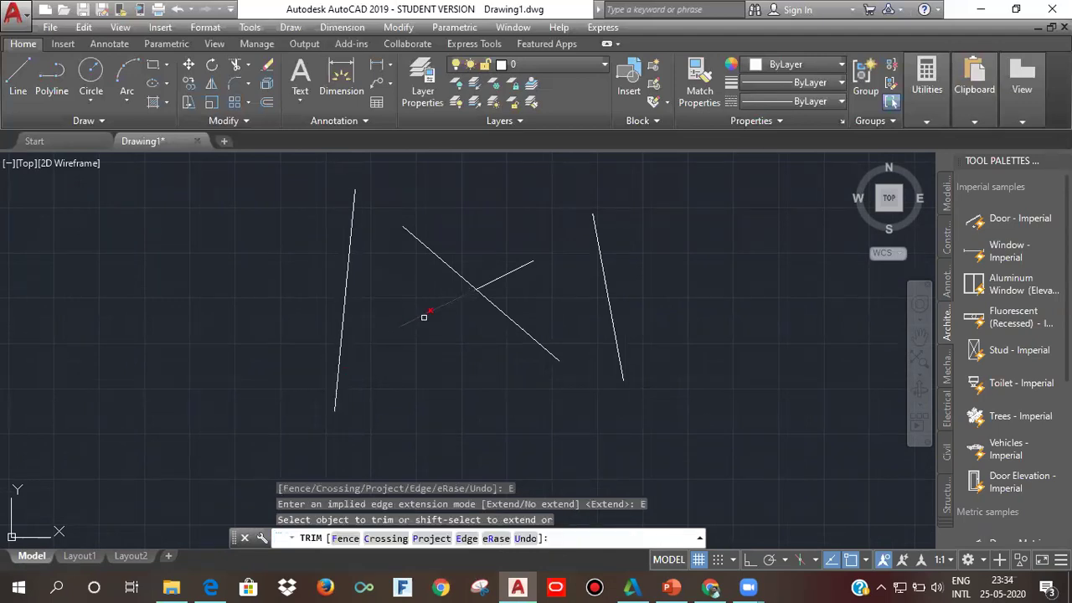
# Switch the trim's Edge mode to No extend and try to trim the left steep line's lower part
pyautogui.click(467, 538)
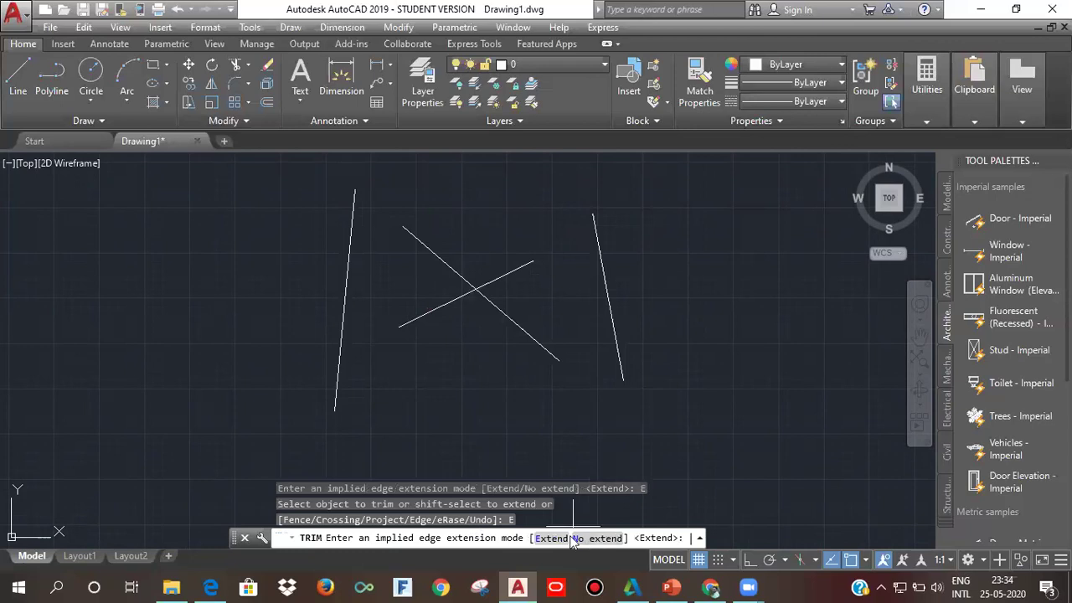
pyautogui.click(598, 538)
pyautogui.click(339, 368)
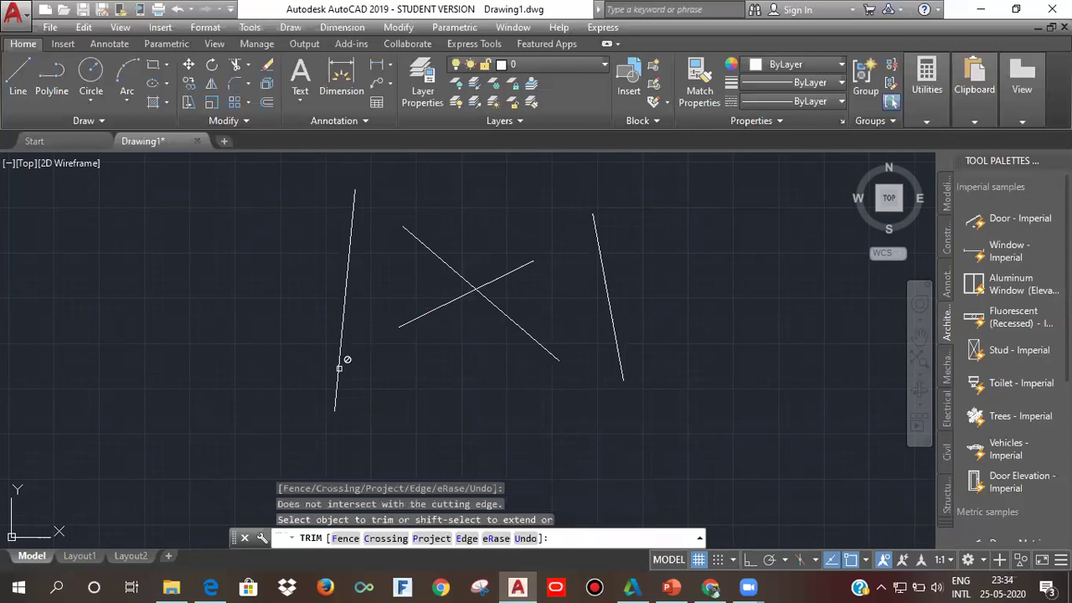
# Set the Edge mode back to Extend and trim off the left steep line's lower end
pyautogui.click(468, 538)
pyautogui.click(553, 528)
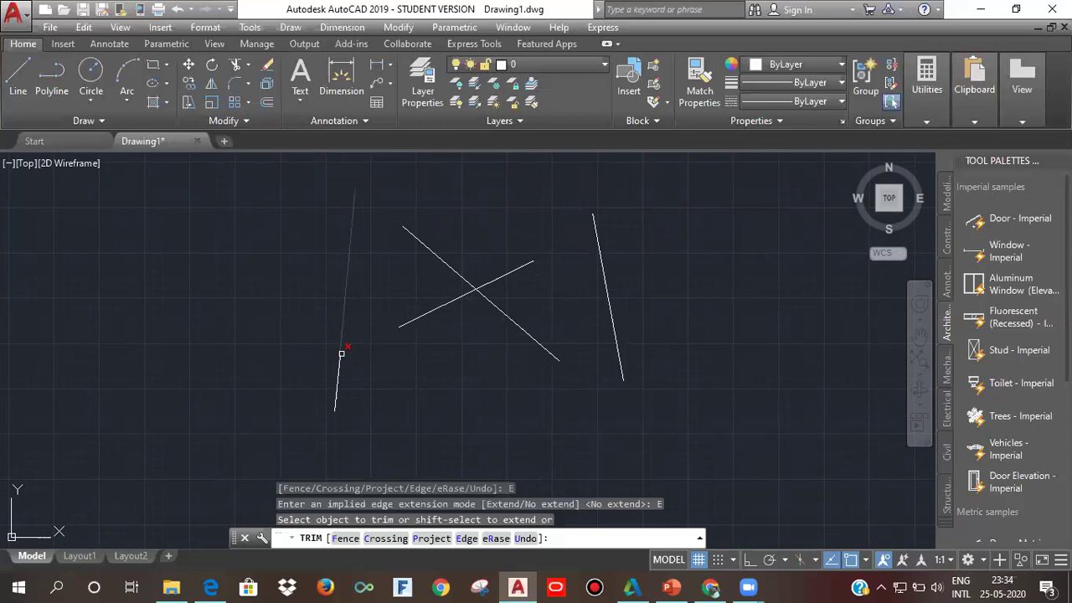
pyautogui.click(338, 366)
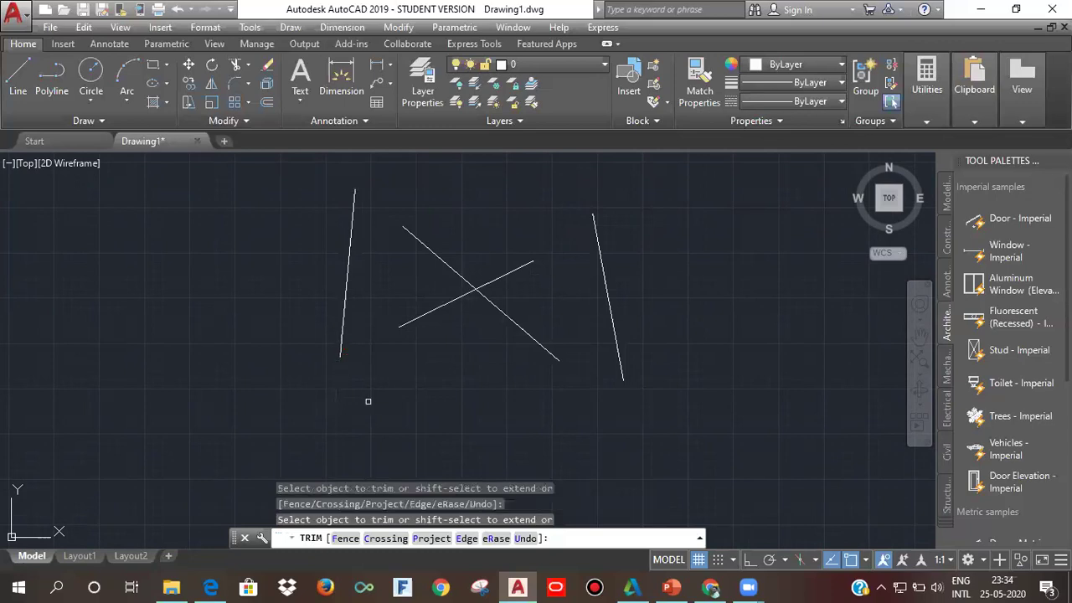
# Change the Edge mode to No extend again and try to trim the shortened left line near its lower end
pyautogui.click(466, 538)
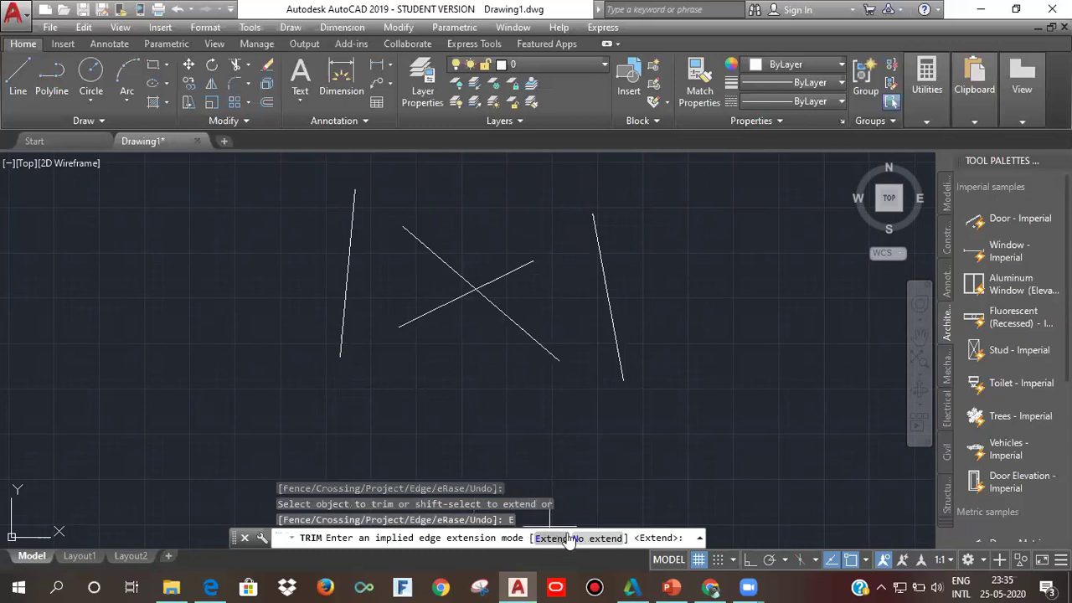
pyautogui.click(596, 538)
pyautogui.click(340, 336)
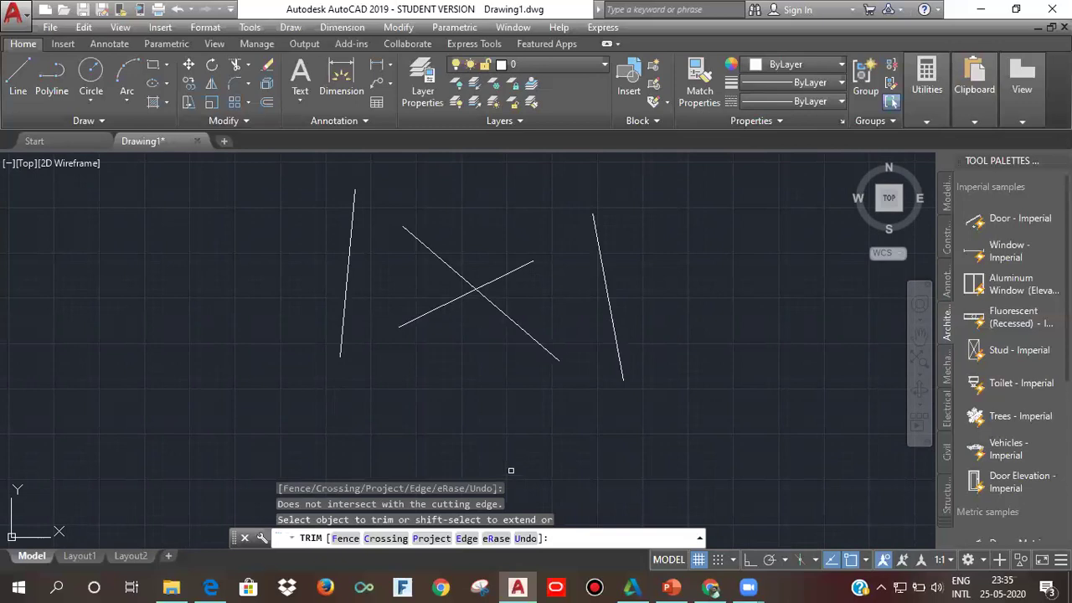
# Erase the left steep line with Trim's eRase option, end the command, and undo the whole trim operation
pyautogui.click(495, 539)
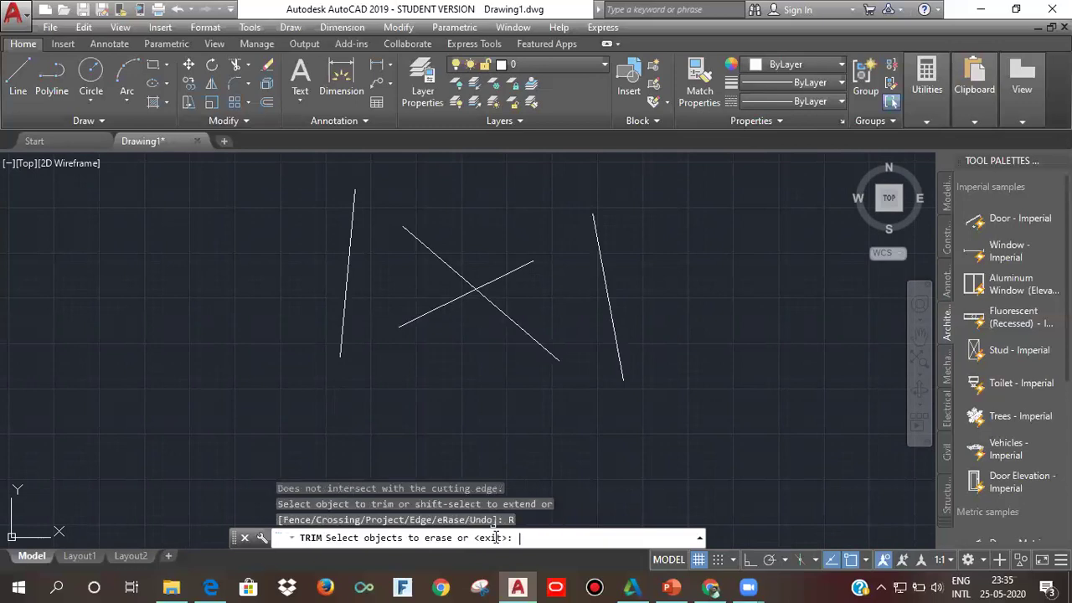
pyautogui.click(347, 305)
pyautogui.press('Return')
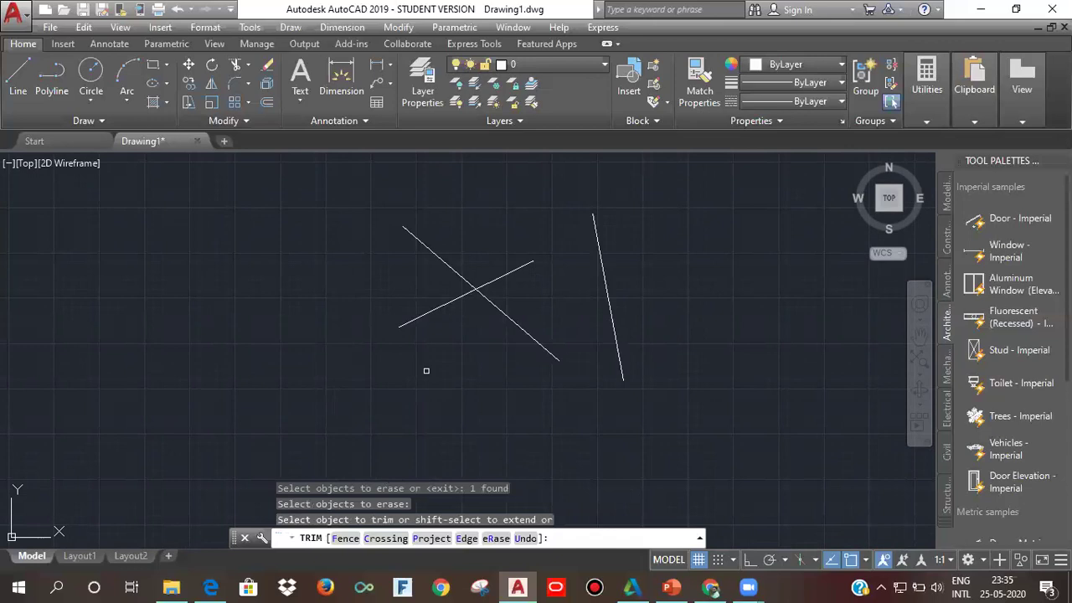
pyautogui.press('Escape')
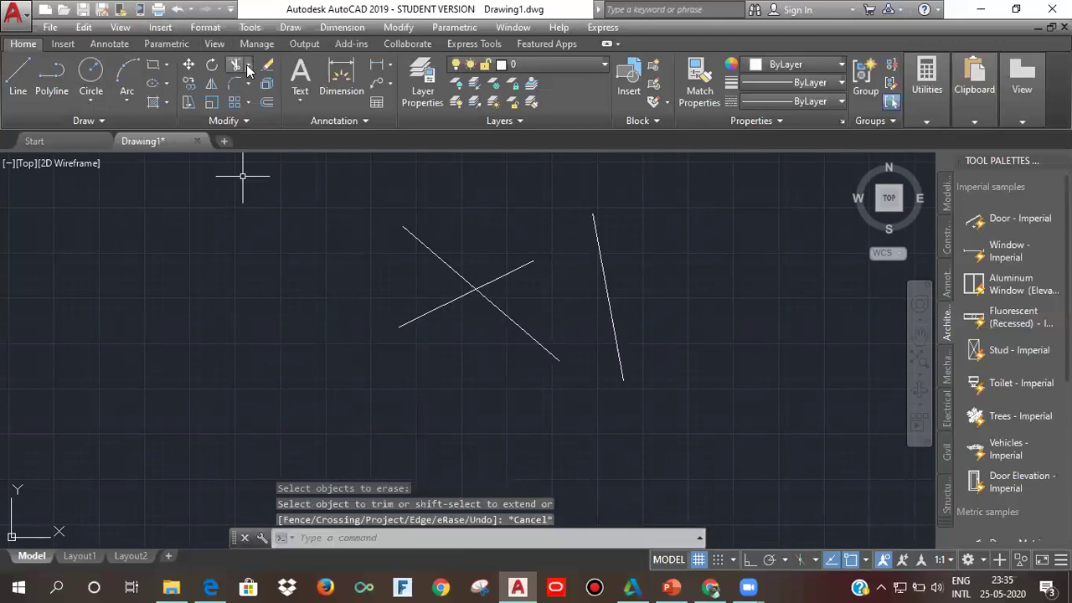
pyautogui.hotkey('ctrl', 'z')
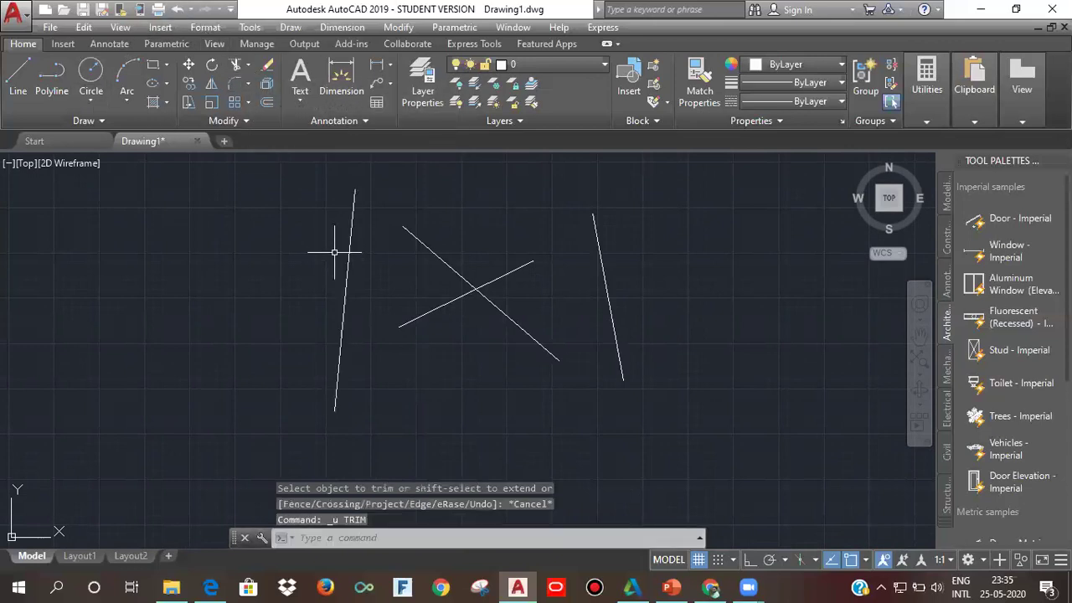
pyautogui.press('Escape')
# Start Extend with the left steep line as boundary and try to extend the rising diagonal using the Fence option
pyautogui.write('ex')
pyautogui.press('Return')
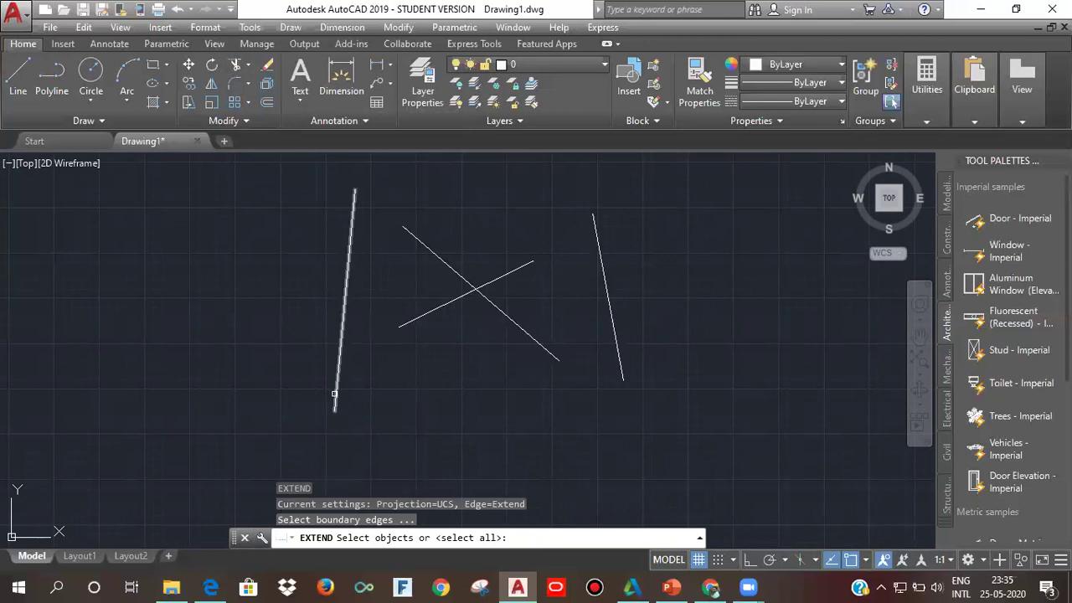
pyautogui.click(248, 67)
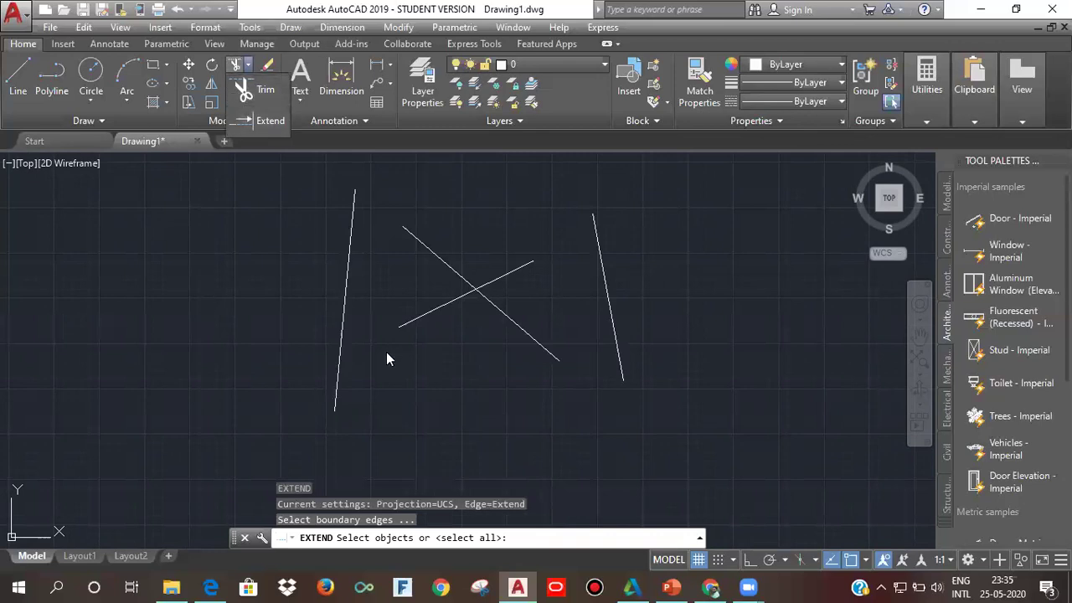
pyautogui.click(339, 380)
pyautogui.press('Return')
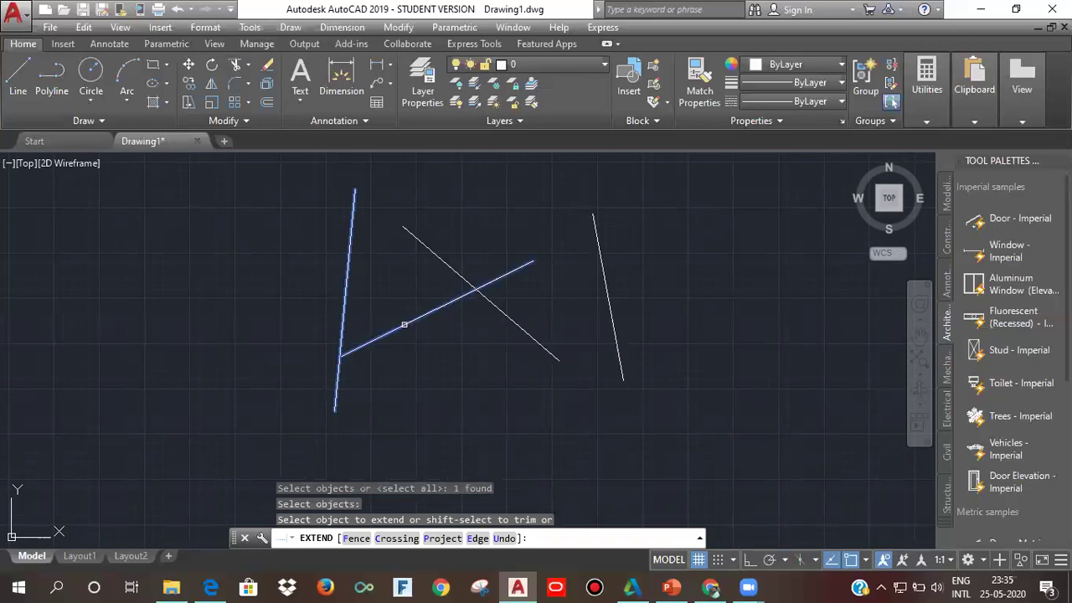
pyautogui.click(355, 538)
pyautogui.click(412, 355)
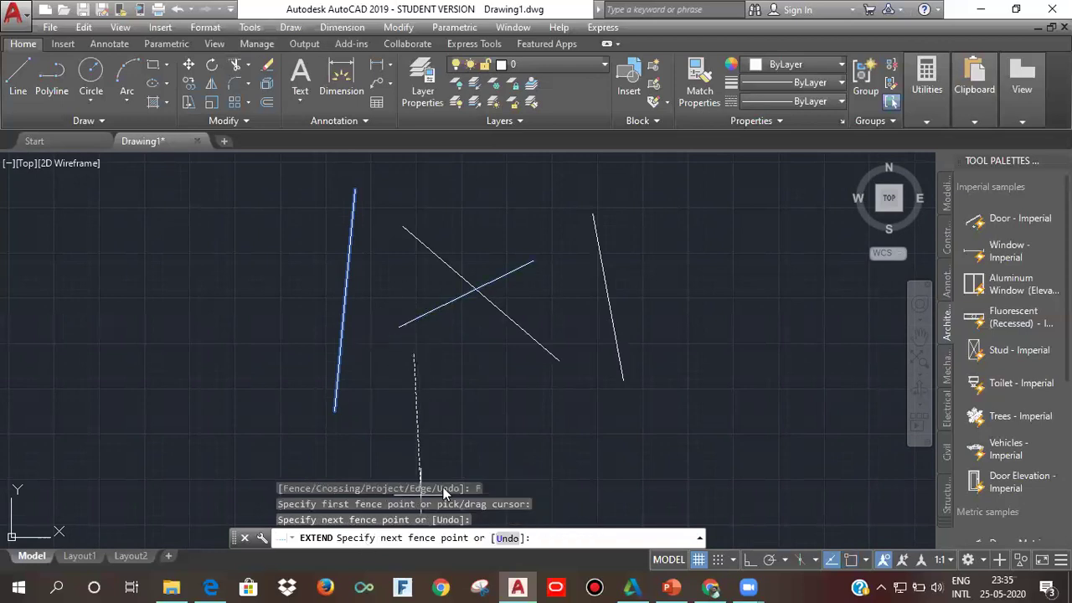
pyautogui.press('Escape')
# Restart Extend with all objects as boundaries and try to extend the rising diagonal with the Crossing option
pyautogui.press('space')
pyautogui.press('Return')
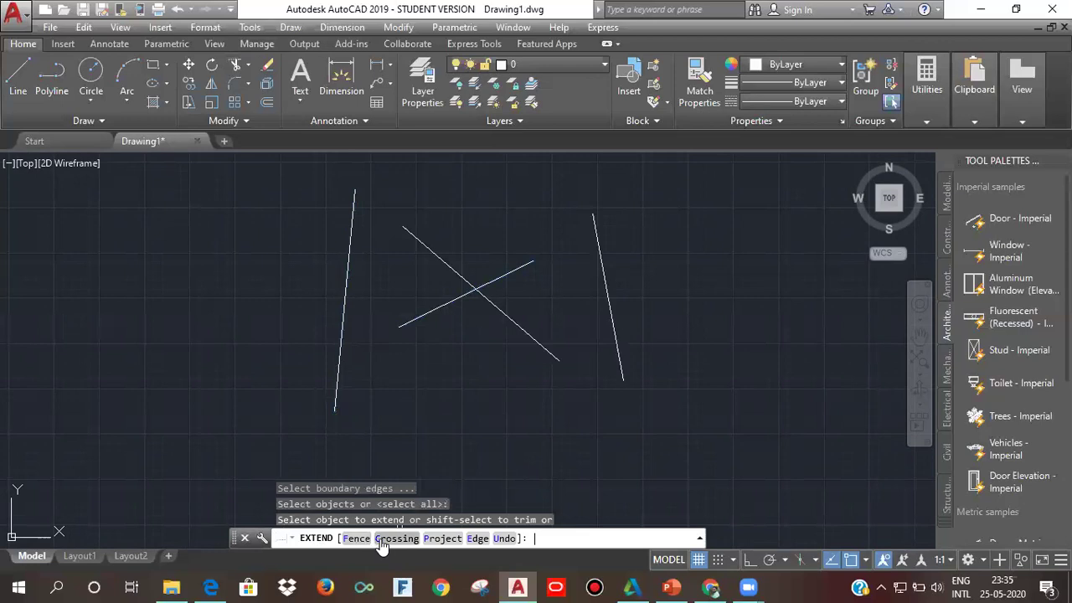
pyautogui.click(384, 539)
pyautogui.click(446, 341)
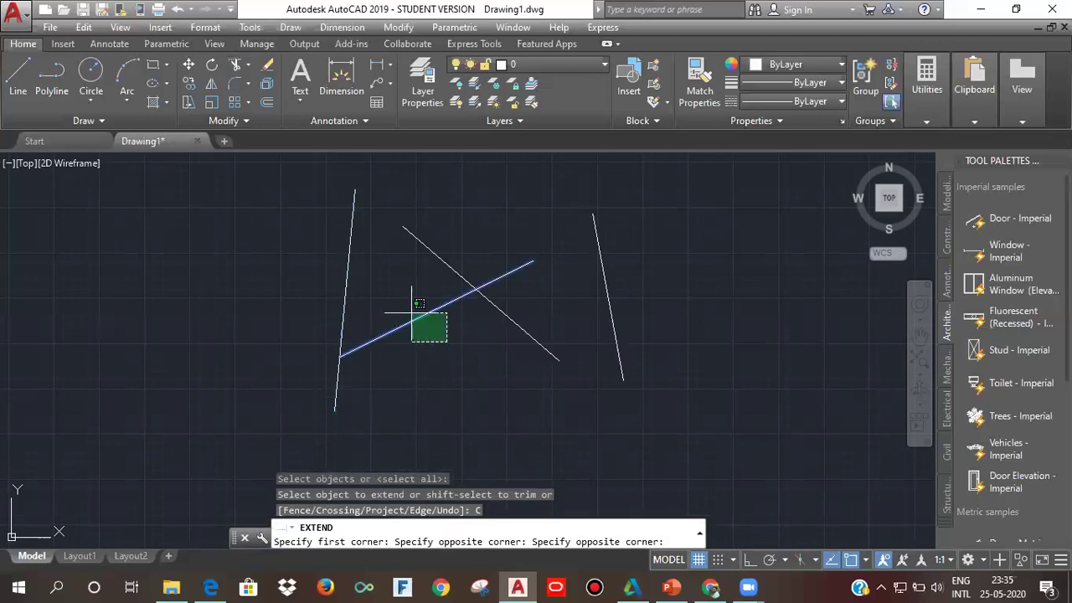
pyautogui.click(429, 401)
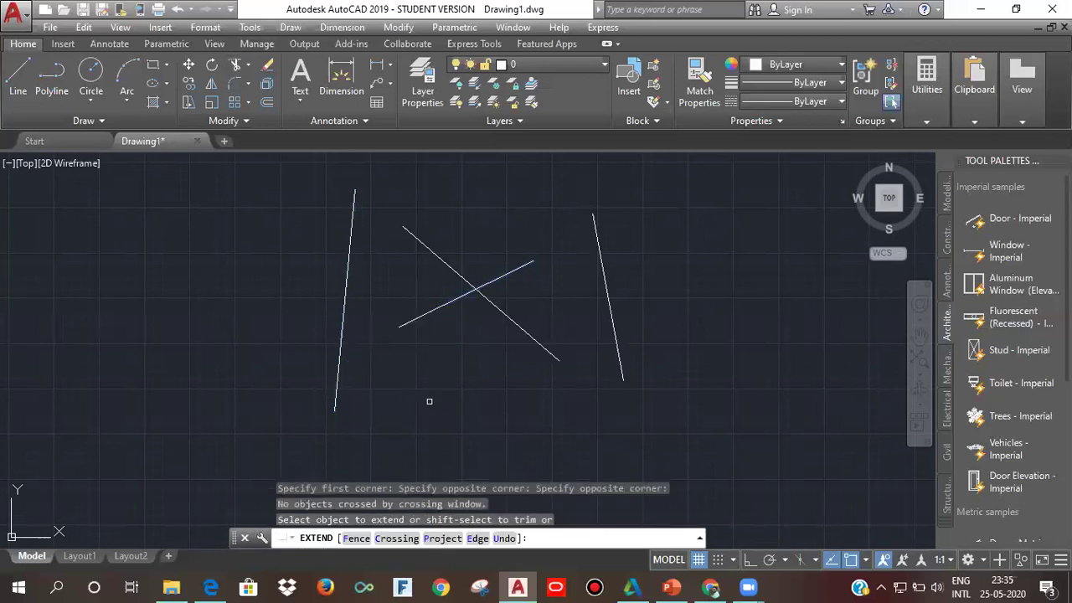
# Set Extend's Edge mode to Extend and lengthen the right steep line upward to the left line's implied extension
pyautogui.click(475, 537)
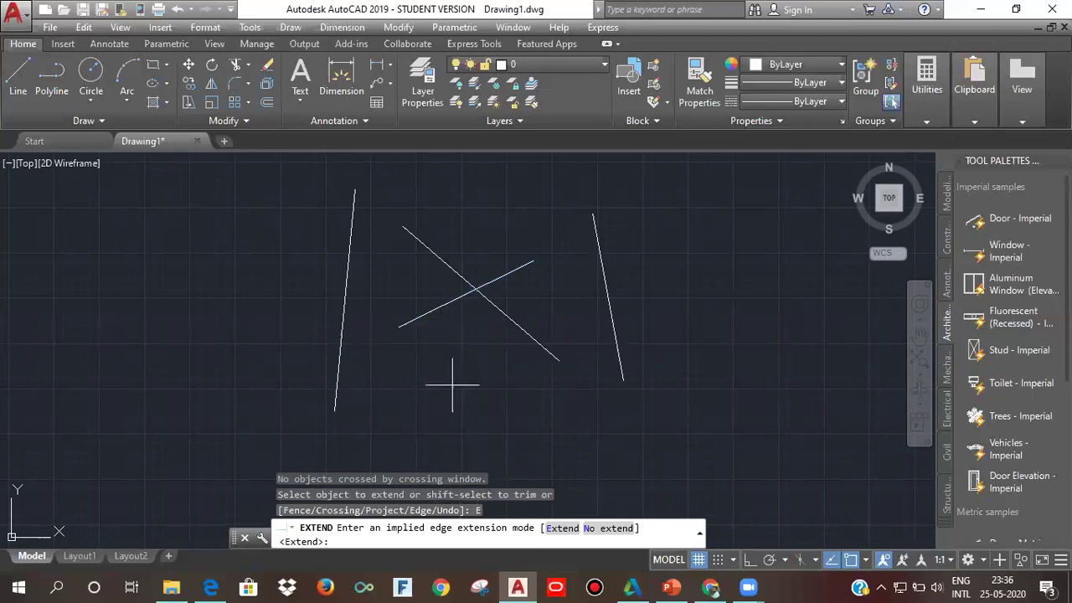
pyautogui.click(563, 529)
pyautogui.moveTo(433, 391); pyautogui.dragTo(435, 419, button='middle')
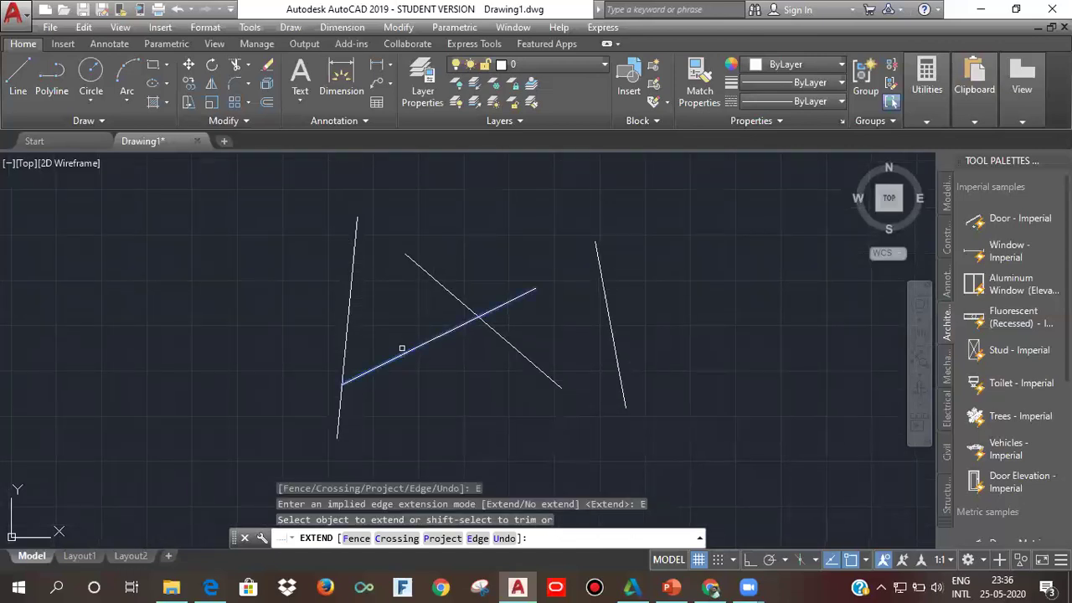
pyautogui.moveTo(355, 245); pyautogui.dragTo(383, 378, button='middle')
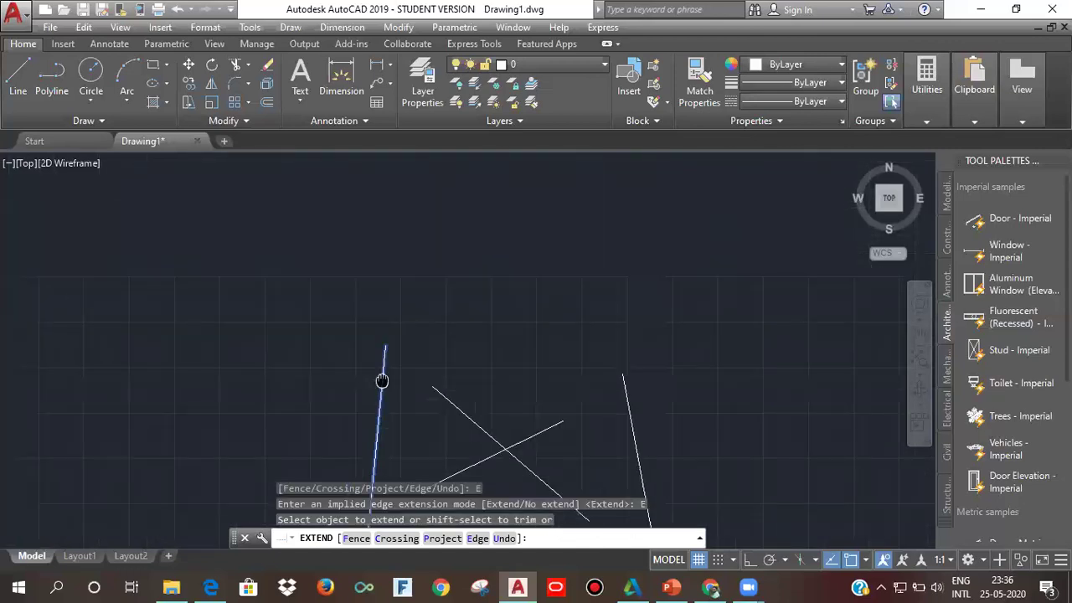
pyautogui.click(475, 538)
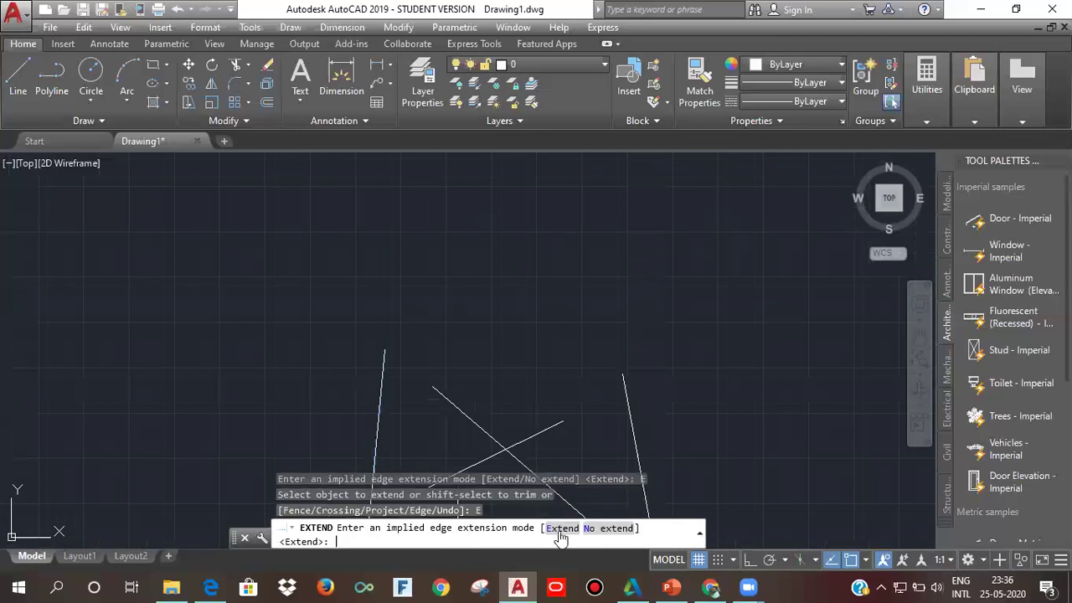
pyautogui.click(559, 526)
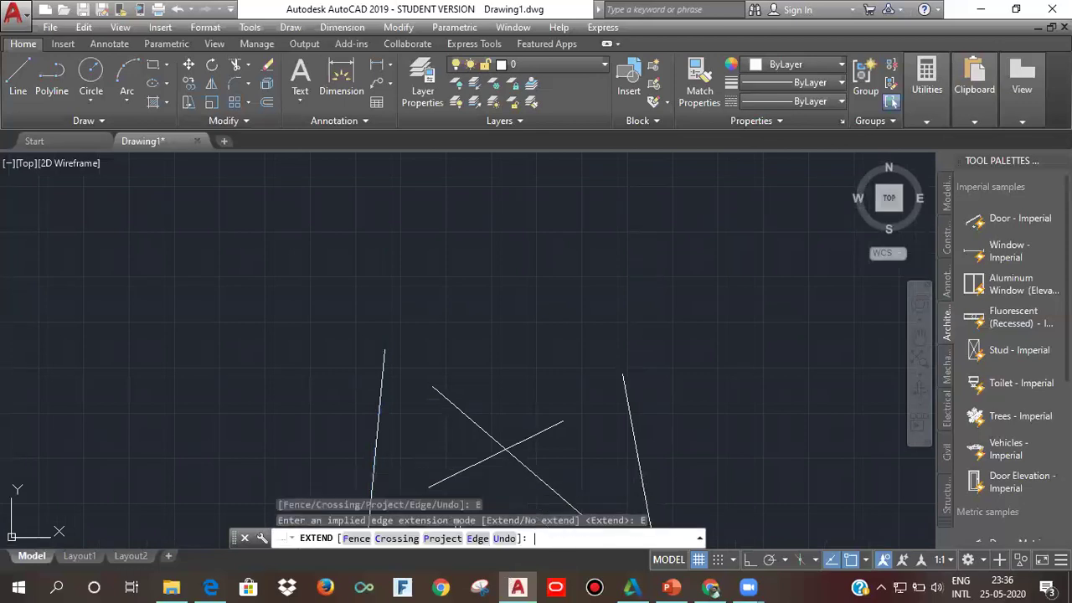
pyautogui.click(632, 407)
# Extend the left steep line's upper end to meet the right steep line and end the command
pyautogui.scroll(-9, 382, 379)
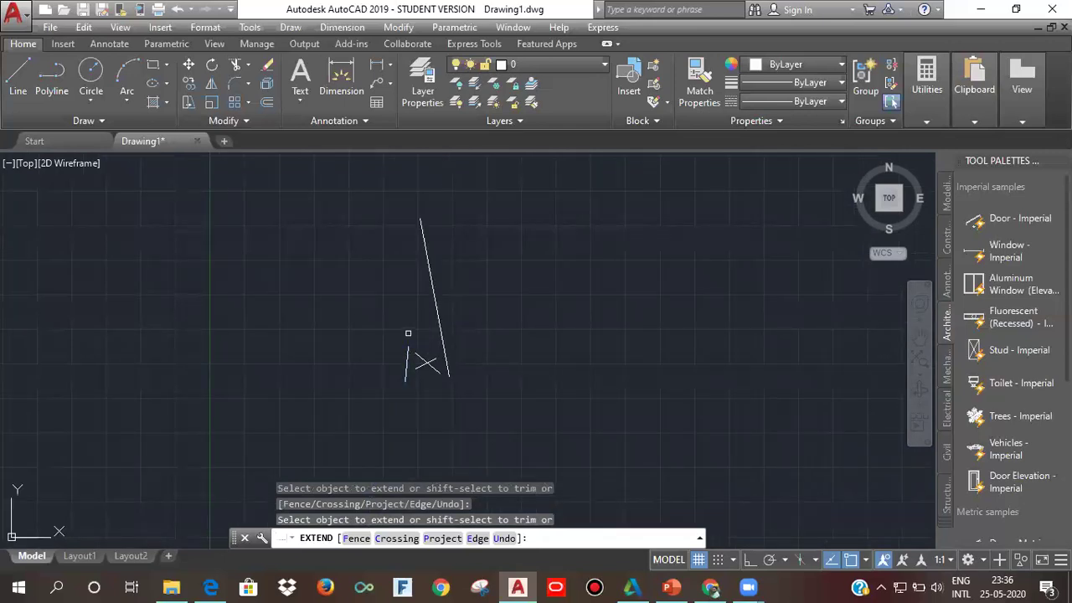
pyautogui.click(407, 362)
pyautogui.click(413, 319)
pyautogui.scroll(4, 434, 246)
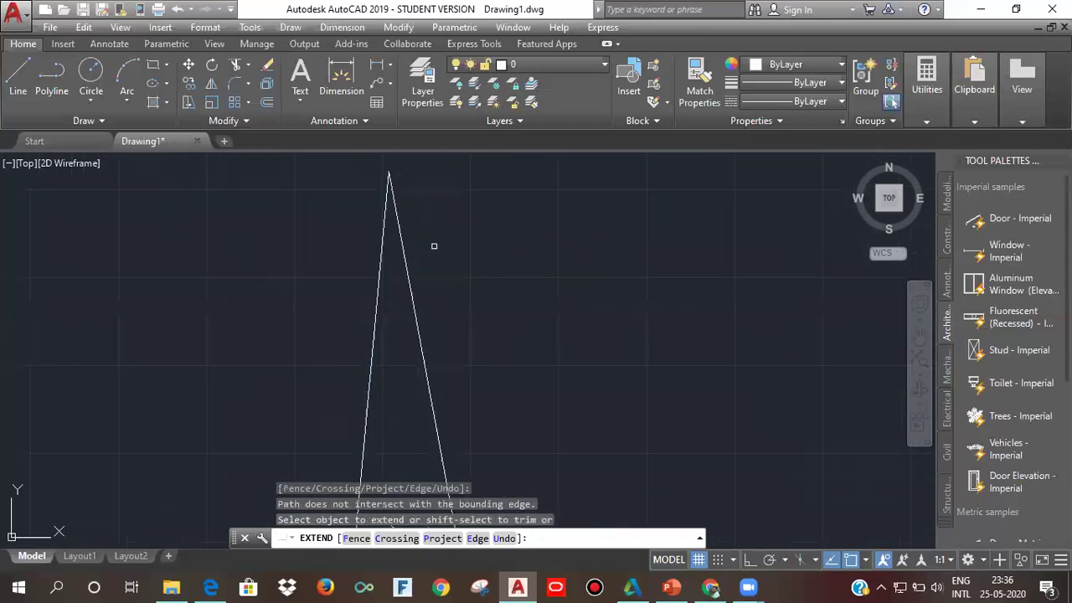
pyautogui.moveTo(427, 251); pyautogui.dragTo(457, 365, button='middle')
pyautogui.press('Escape')
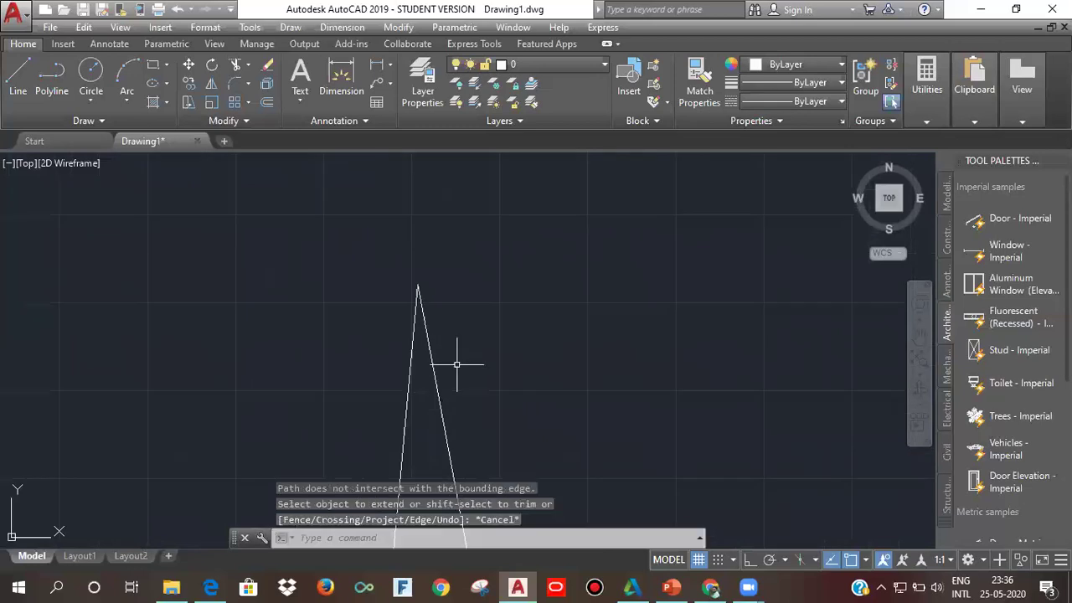
# Start Extend with all objects as boundaries and use its trim mode to cut the falling diagonal's upper part at the crossing
pyautogui.write('ex')
pyautogui.press('Return')
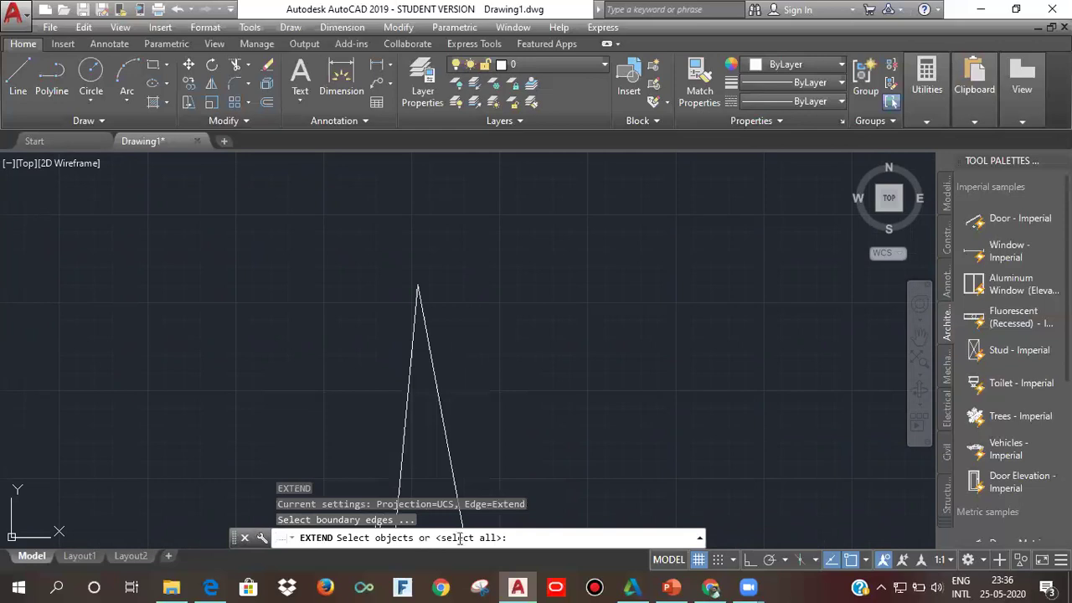
pyautogui.scroll(5, 413, 441)
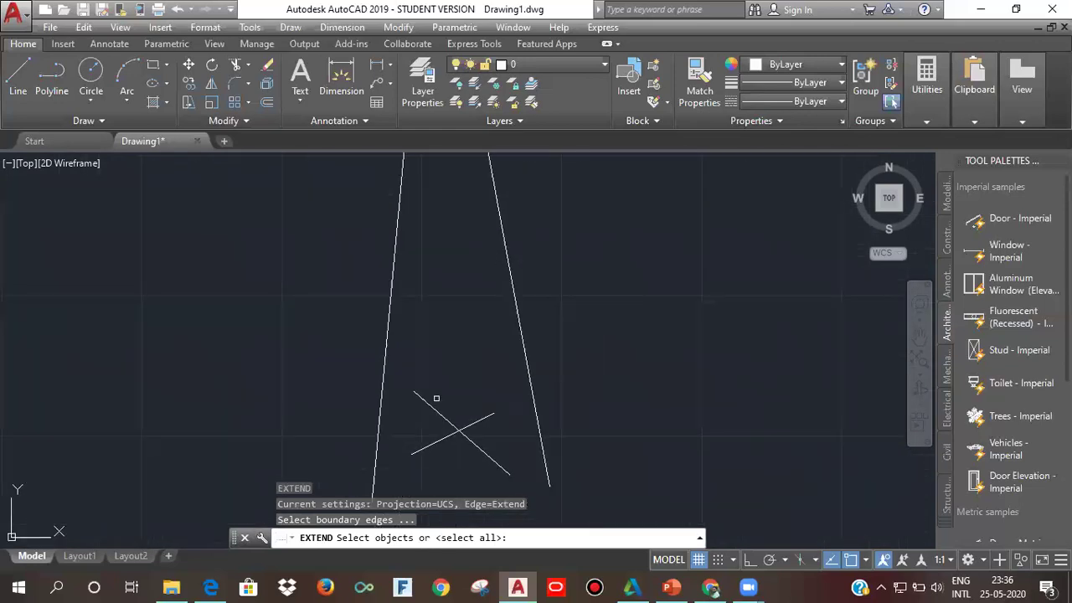
pyautogui.press('Return')
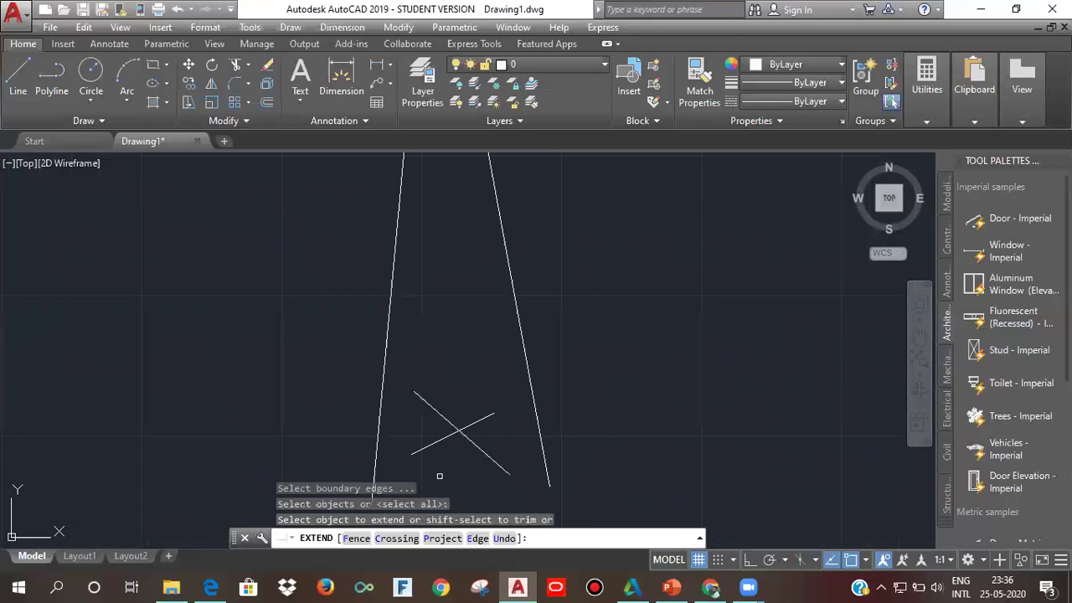
pyautogui.keyDown('shift'); pyautogui.click(427, 405); pyautogui.keyUp('shift')
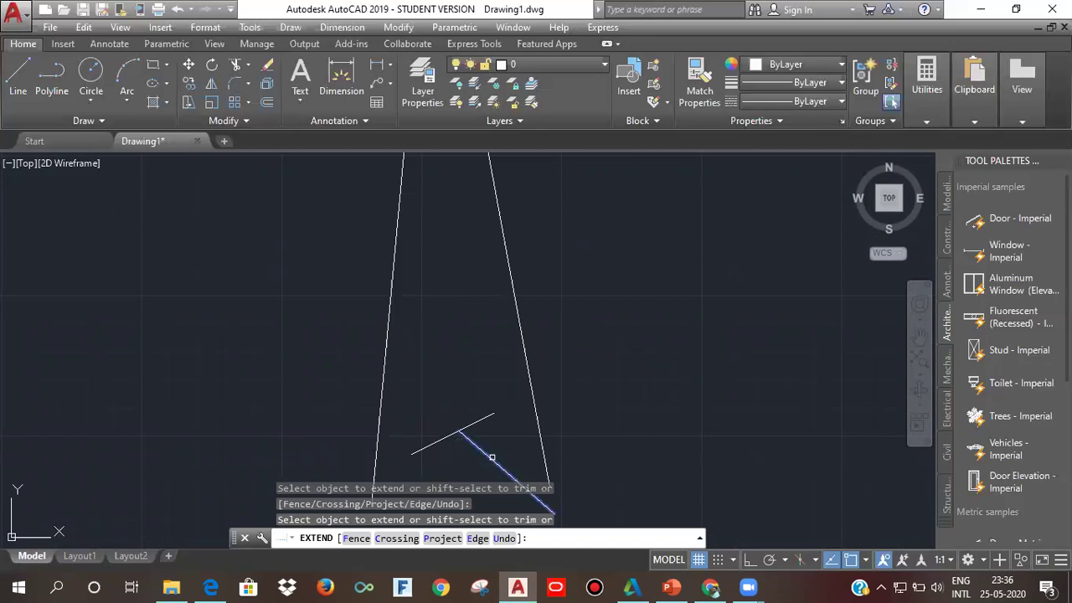
# Extend the shortened falling diagonal's upper end to the left steep line and end the command
pyautogui.click(469, 437)
pyautogui.click(433, 433)
pyautogui.press('Escape')
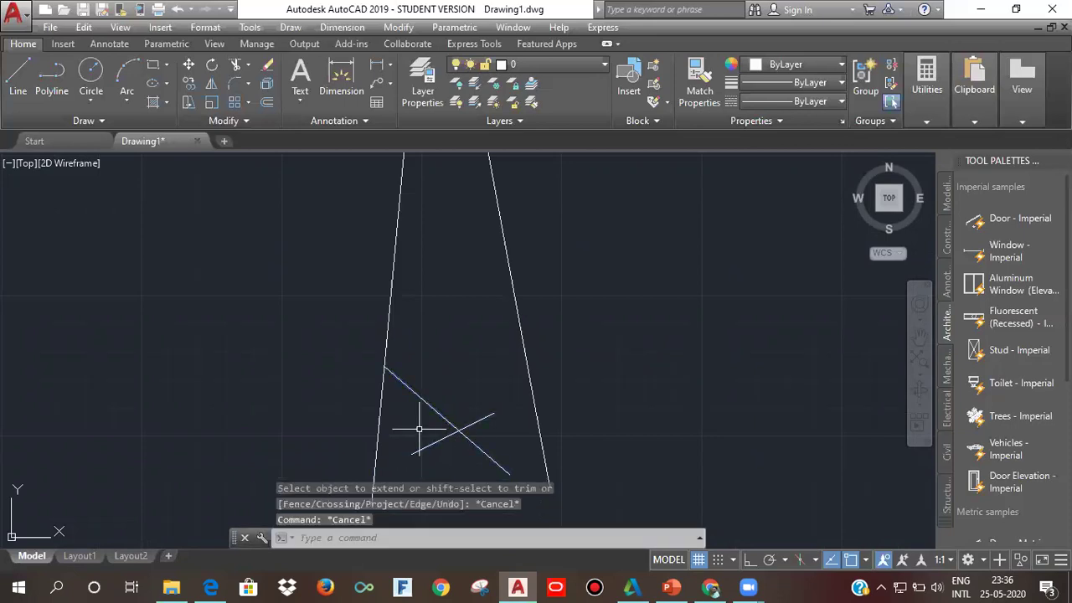
# Start Trim with all objects as cutting edges and use its extend mode to lengthen the rising diagonal to the right steep line
pyautogui.write('tr')
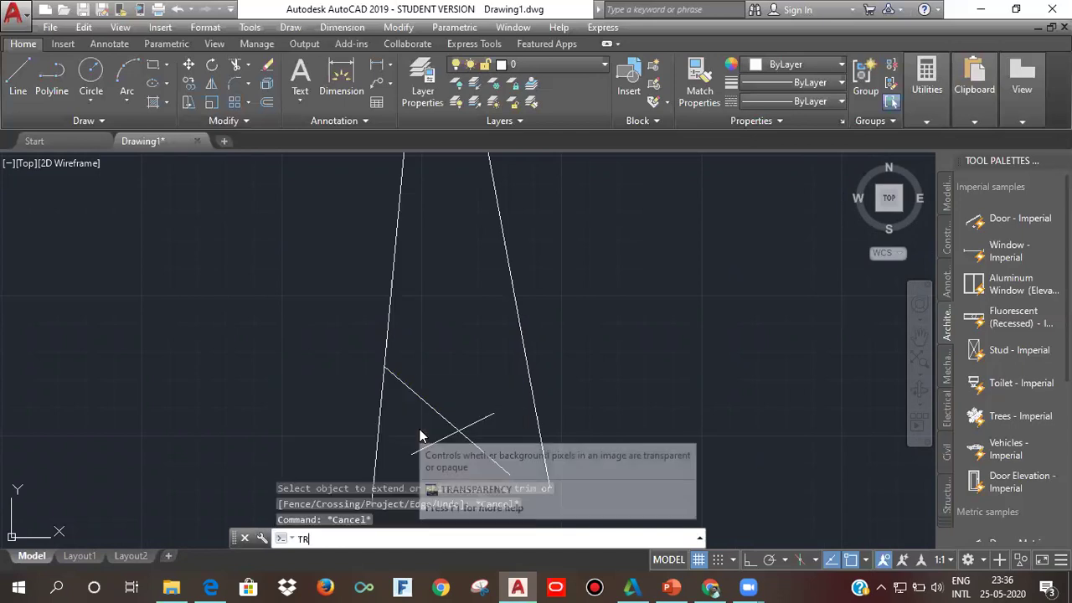
pyautogui.press('Return')
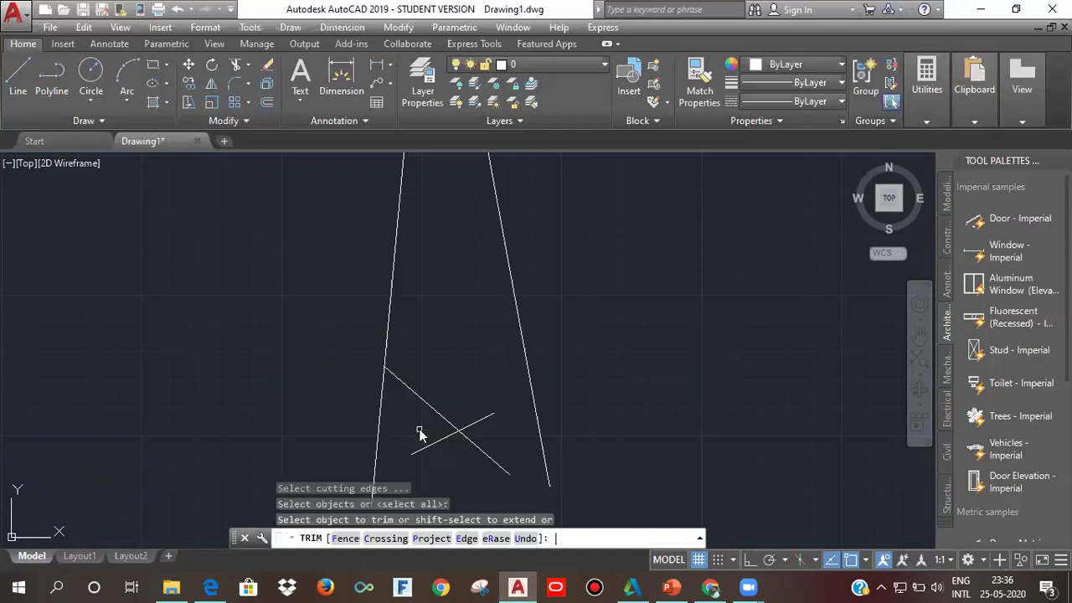
pyautogui.keyDown('shift'); pyautogui.click(480, 421); pyautogui.keyUp('shift')
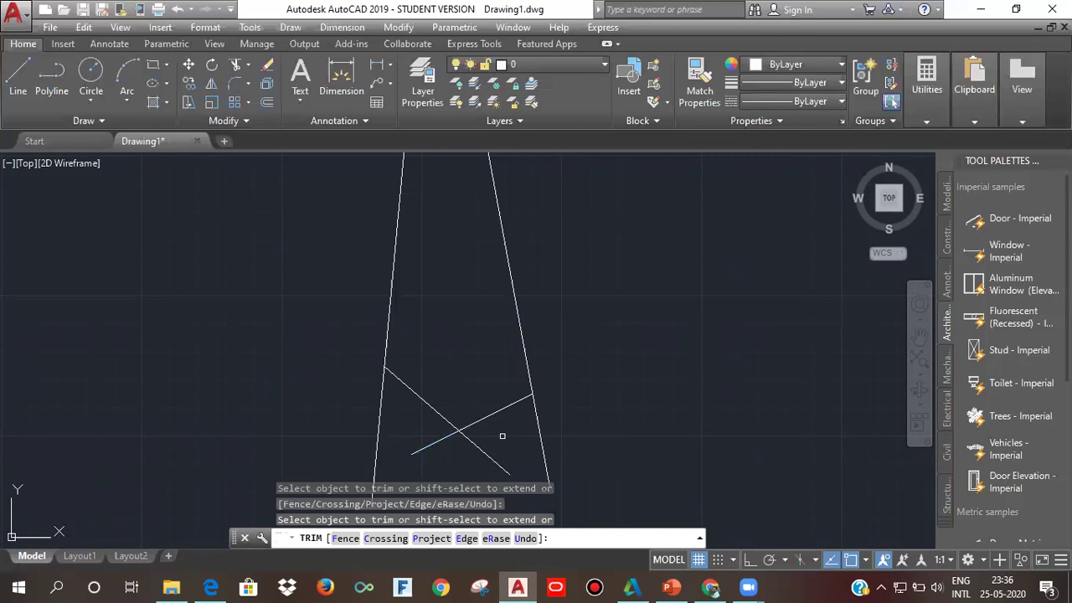
pyautogui.press('Escape')
pyautogui.scroll(-2, 501, 434)
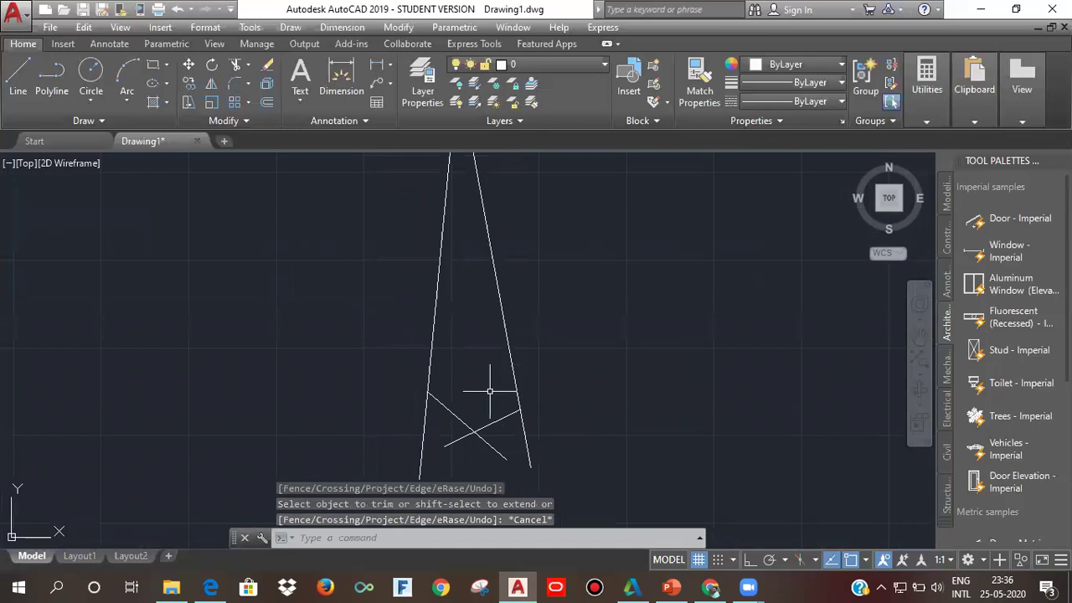
pyautogui.moveTo(478, 378); pyautogui.dragTo(432, 434, button='middle')
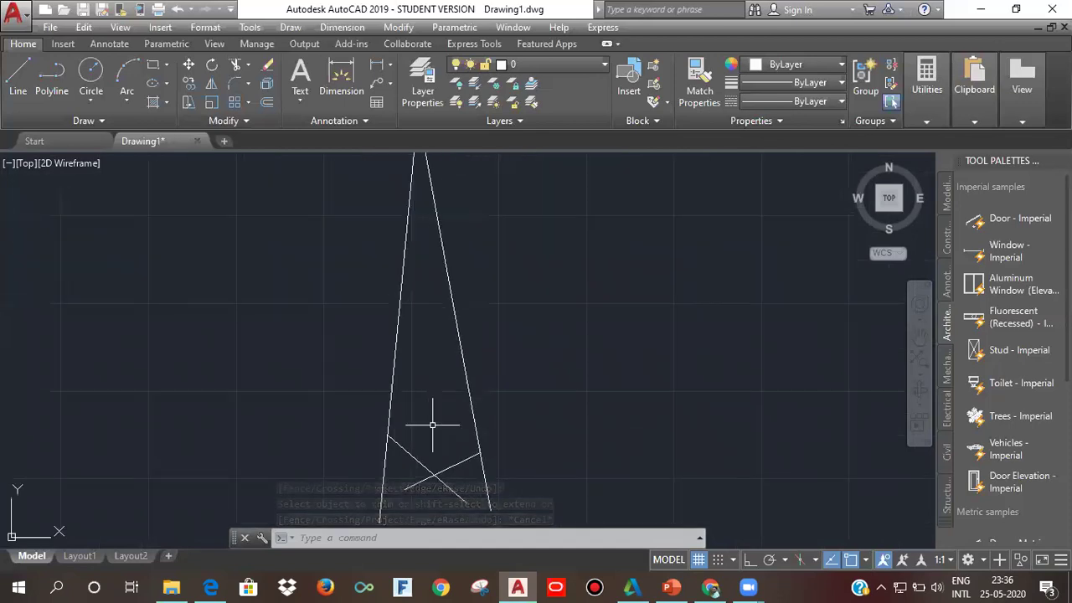